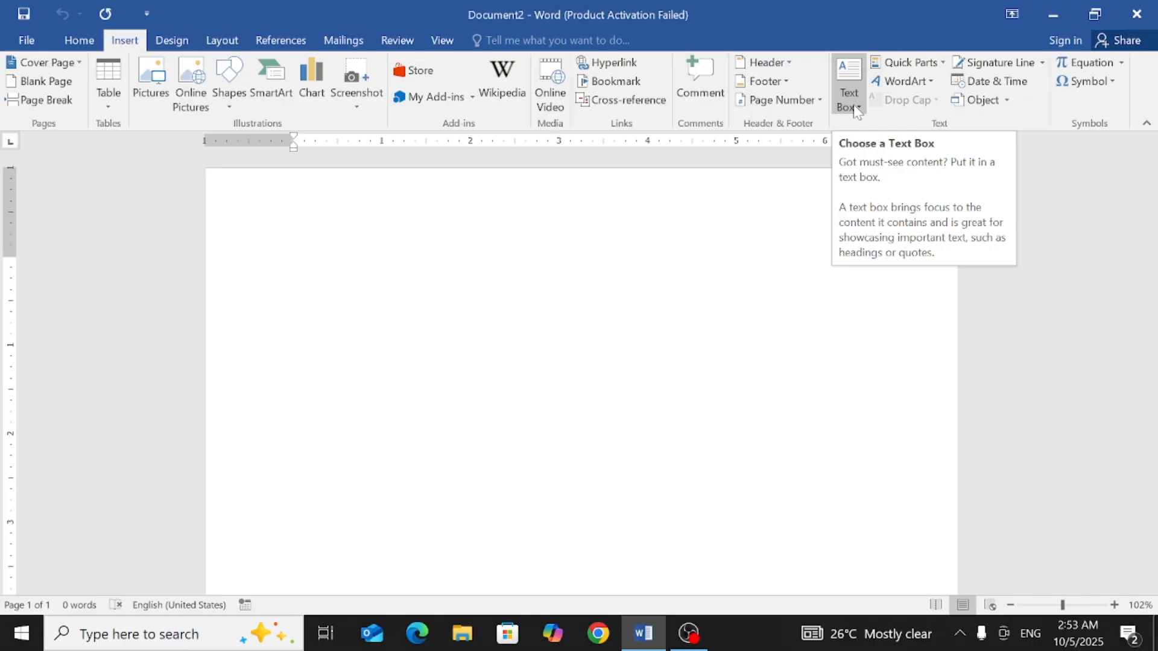
Draw a rectangle about 2.35" high and 4.31" wide near the top middle of the page
{"action": "left_click", "coordinate": [228, 100]}
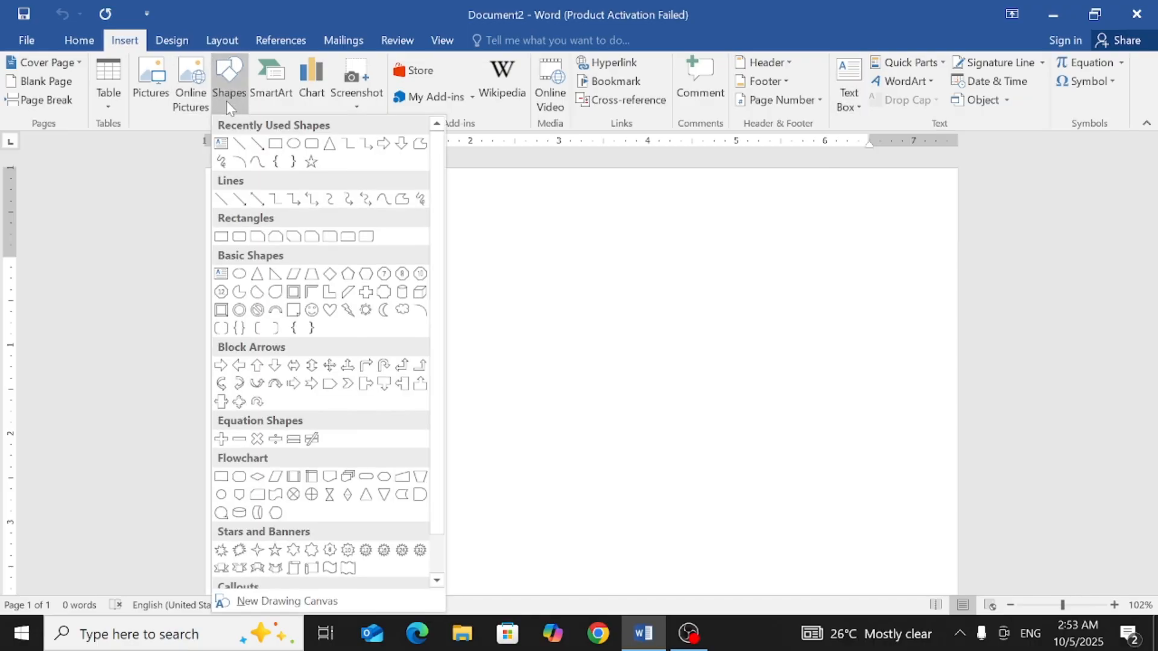
{"action": "left_click", "coordinate": [276, 143]}
{"action": "mouse_move", "coordinate": [387, 272]}
{"action": "left_mouse_down"}
{"action": "mouse_move", "coordinate": [495, 341]}
{"action": "mouse_move", "coordinate": [724, 440]}
{"action": "mouse_move", "coordinate": [772, 480]}
{"action": "left_mouse_up"}
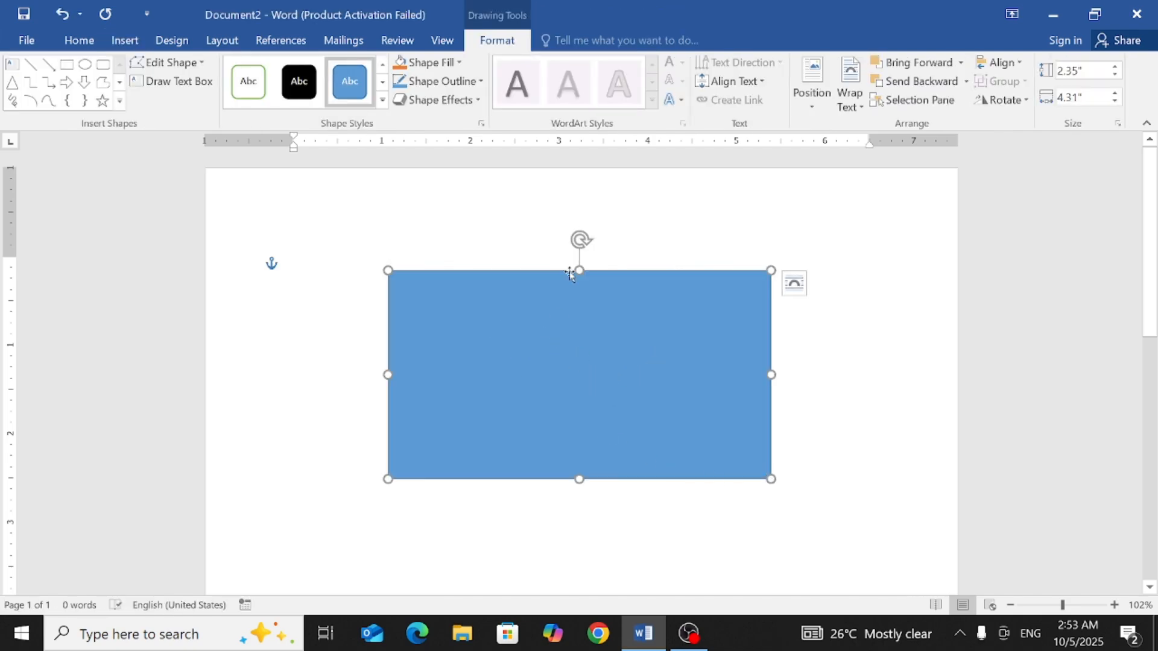
Draw a text box about 2.11" high and 3.99" wide inside the blue rectangle
{"action": "left_click", "coordinate": [125, 40]}
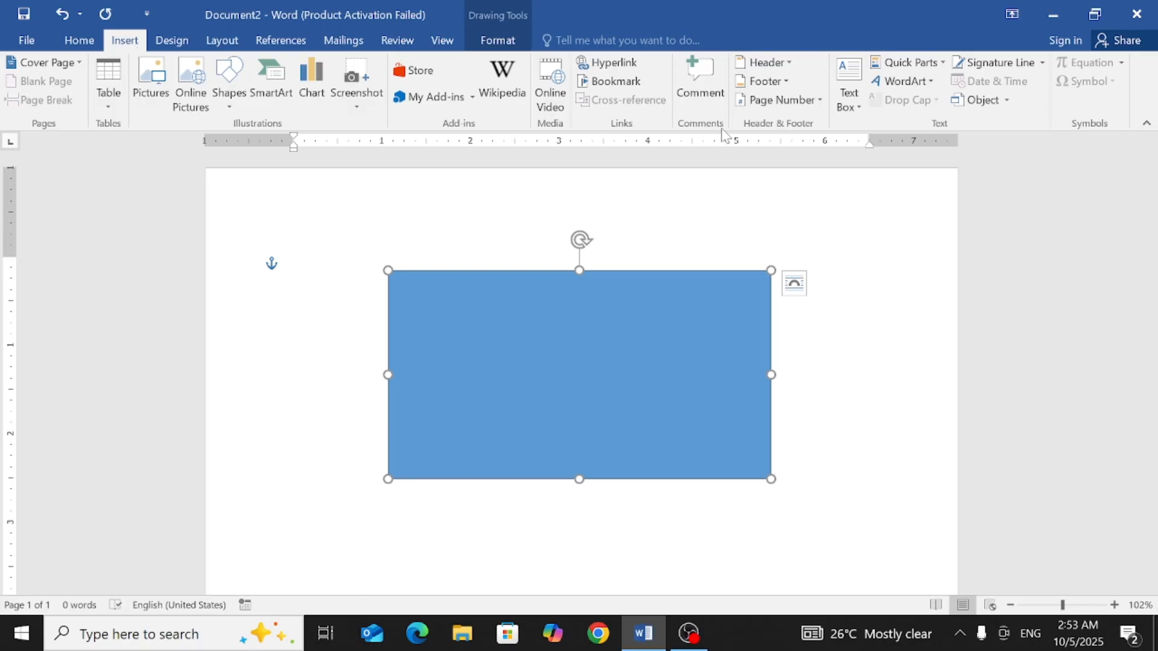
{"action": "left_click", "coordinate": [858, 105]}
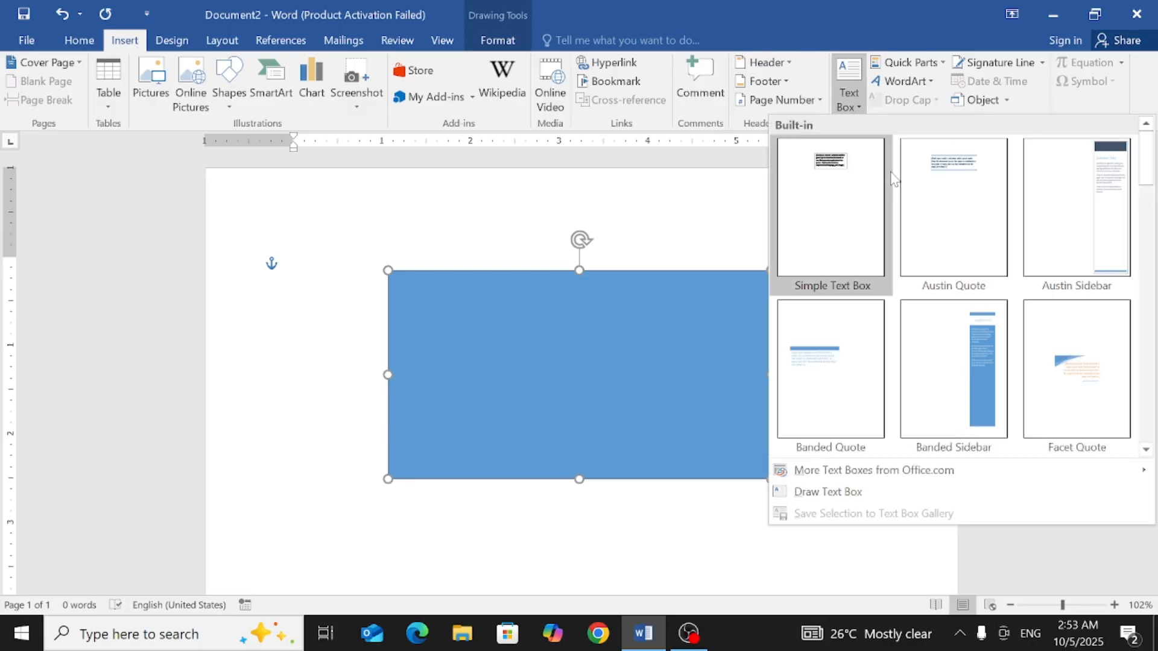
{"action": "left_click_drag", "start_coordinate": [1149, 175], "coordinate": [1153, 392]}
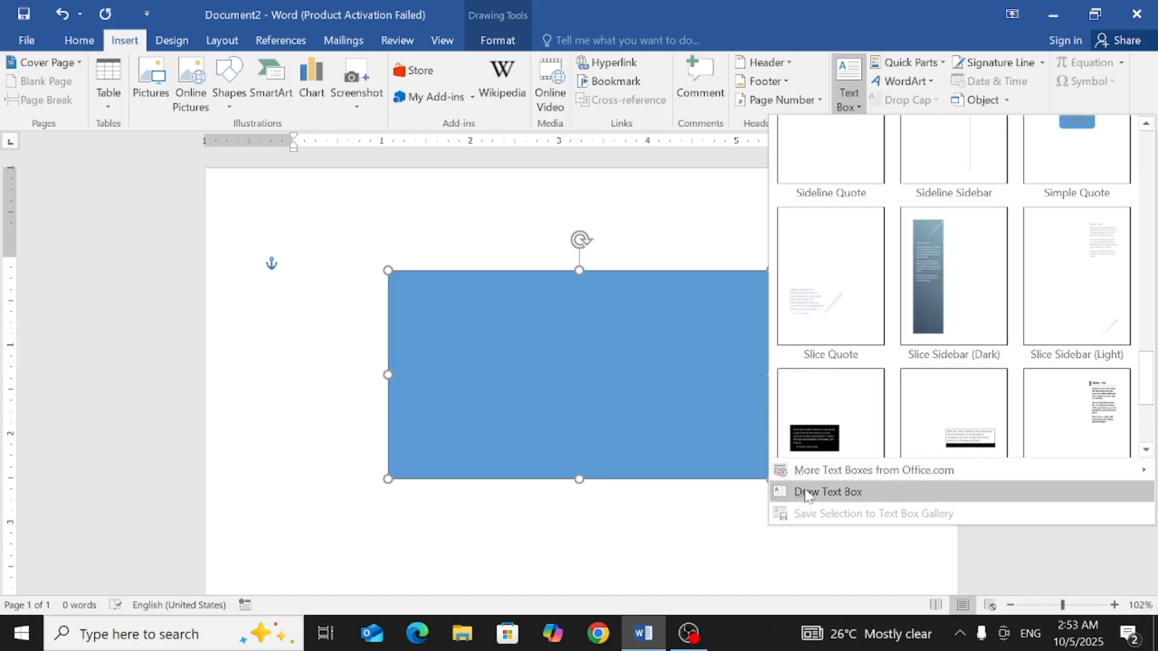
{"action": "left_click", "coordinate": [849, 493]}
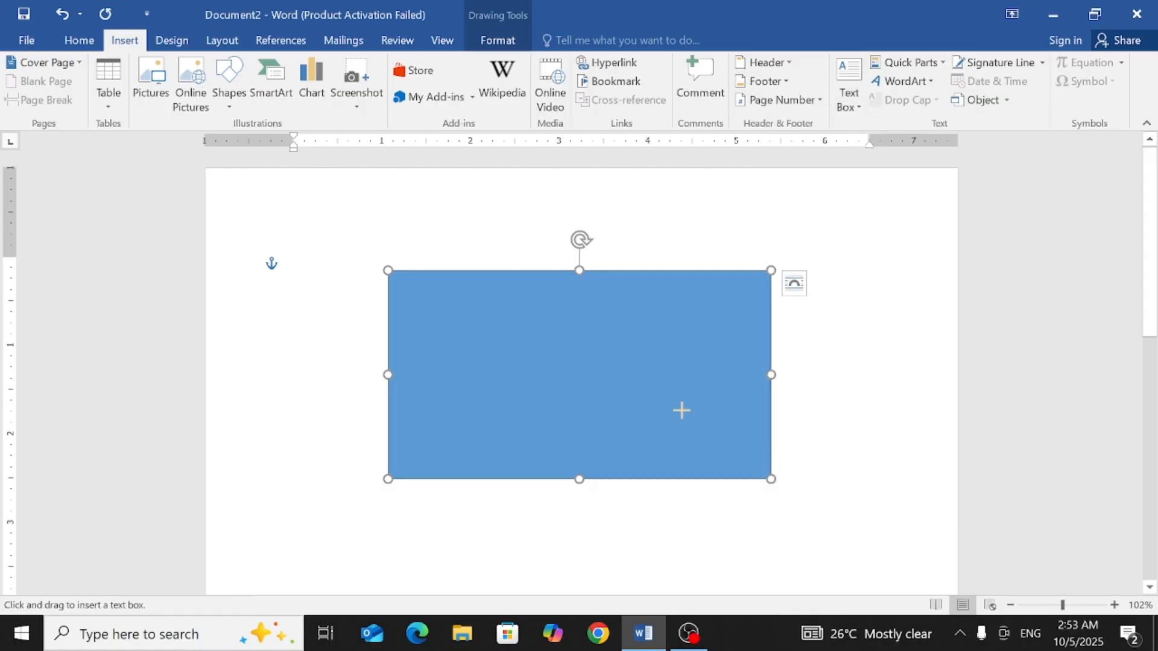
{"action": "left_click_drag", "start_coordinate": [400, 279], "coordinate": [754, 466]}
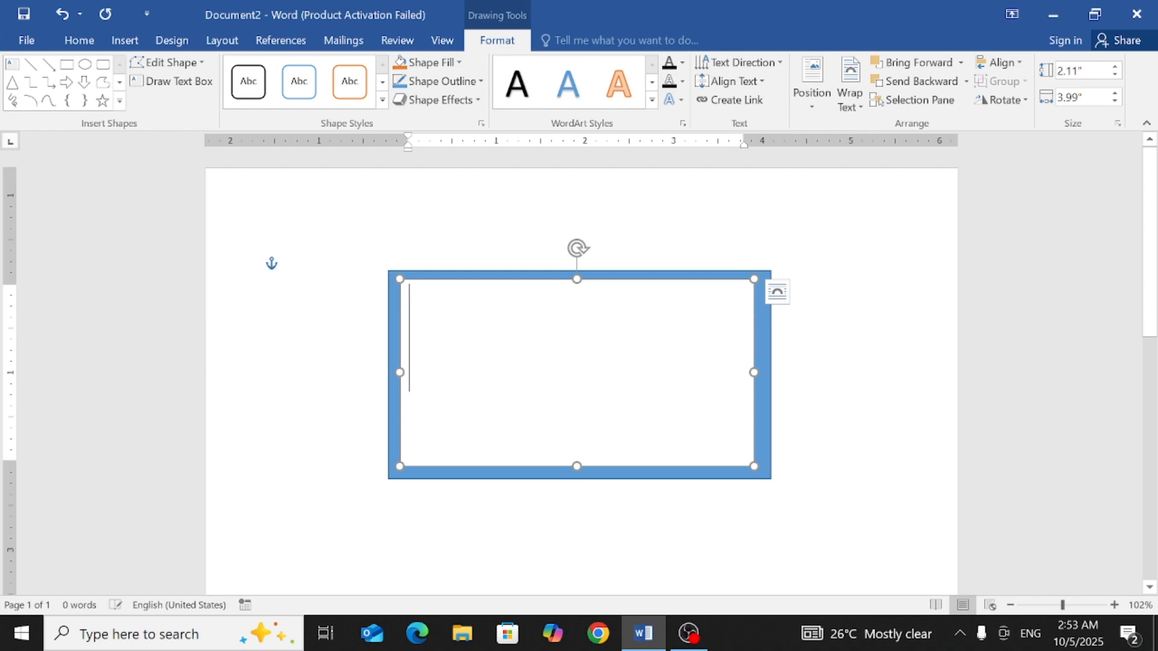
Enter the word "master" in the text box
{"action": "type", "text": "Ma"}
{"action": "key", "text": "BackSpace"}
{"action": "key", "text": "BackSpace"}
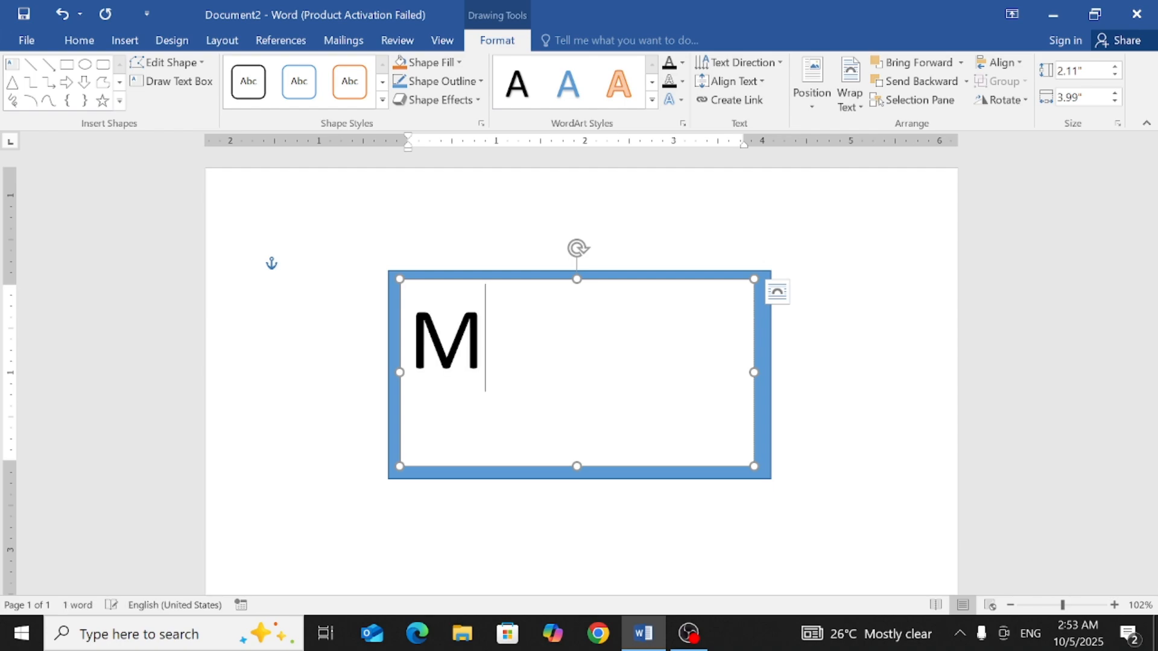
{"action": "type", "text": "maser"}
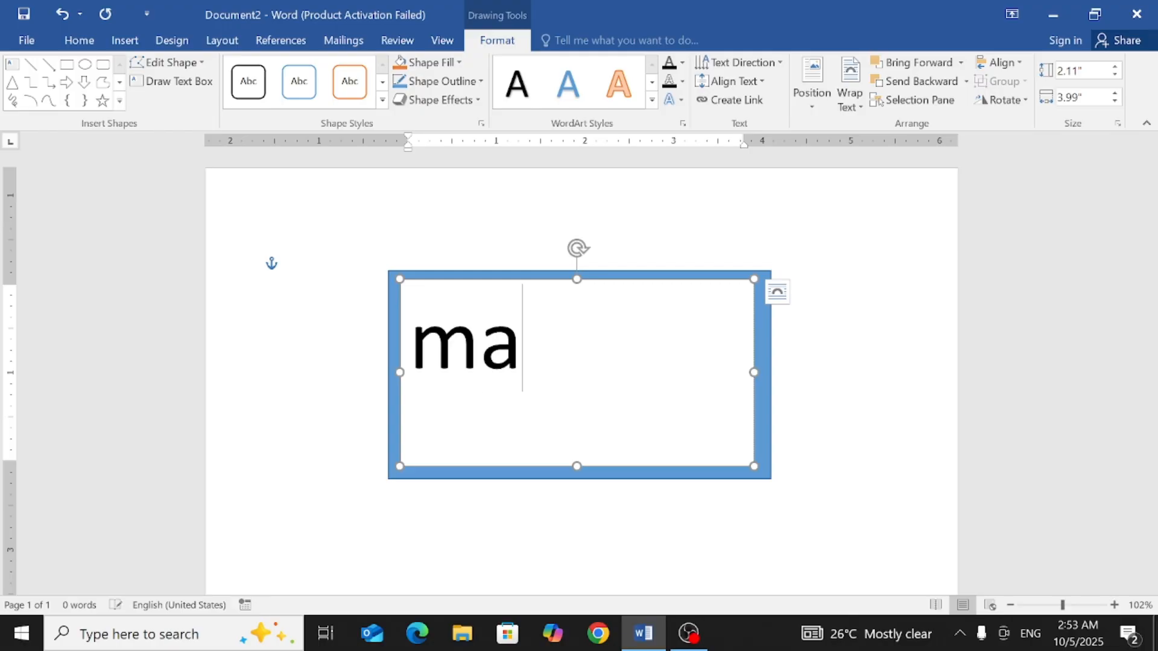
{"action": "key", "text": "BackSpace"}
{"action": "key", "text": "BackSpace"}
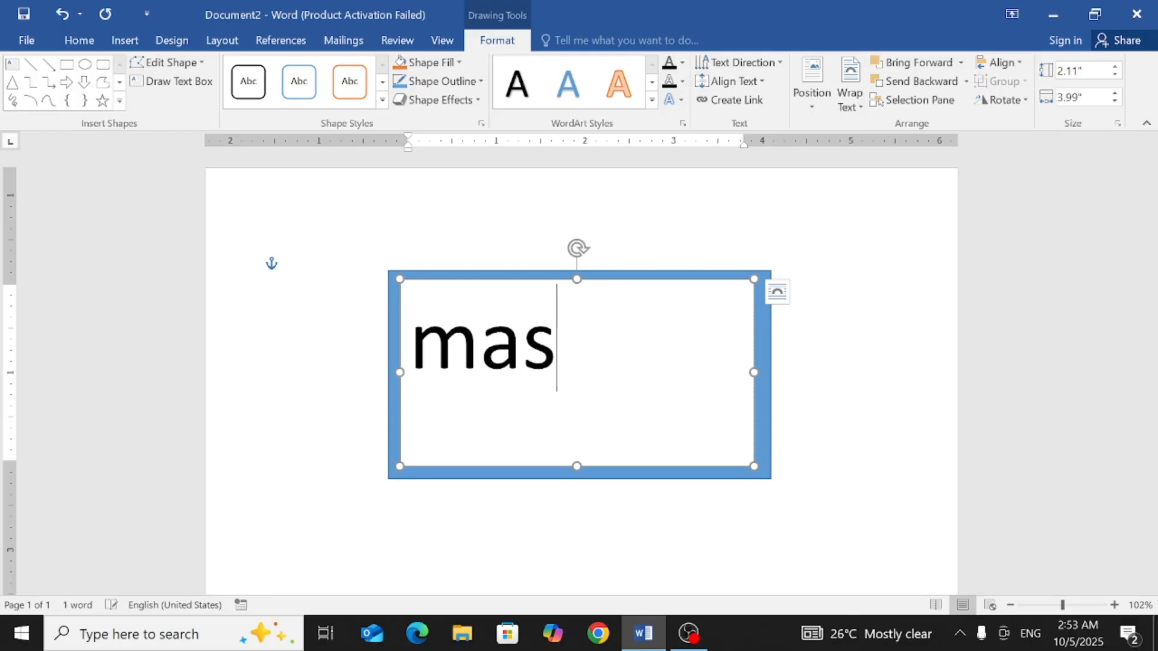
{"action": "type", "text": "ter"}
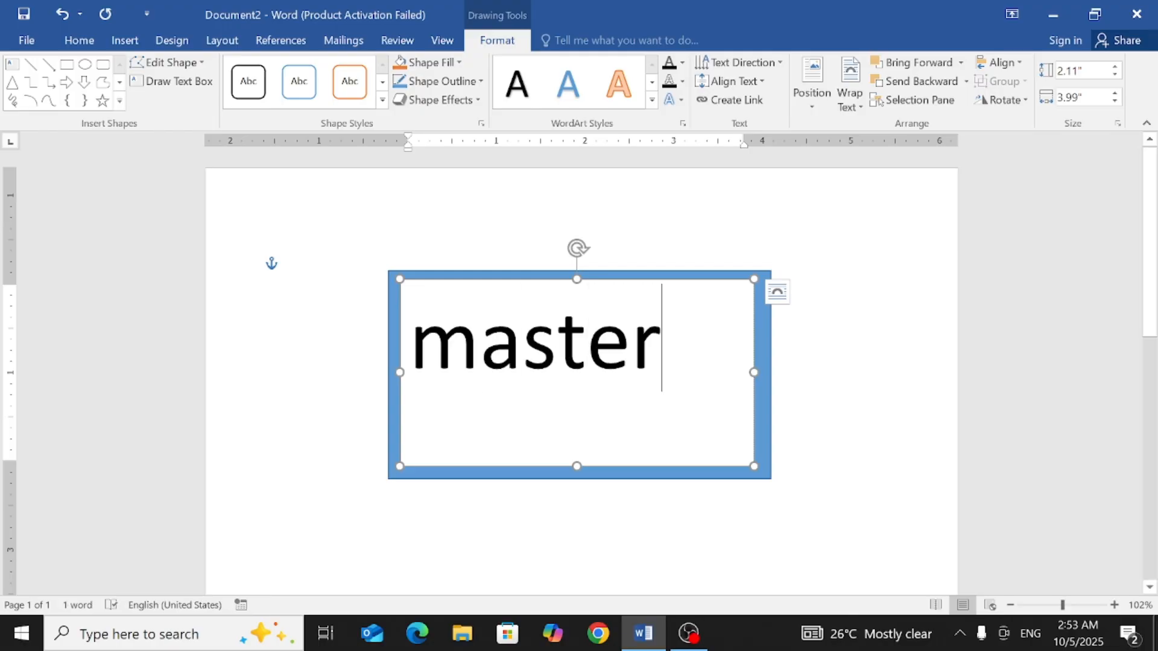
Reduce the font size of the whole text in the text box to 26
{"action": "key", "text": "ctrl+a"}
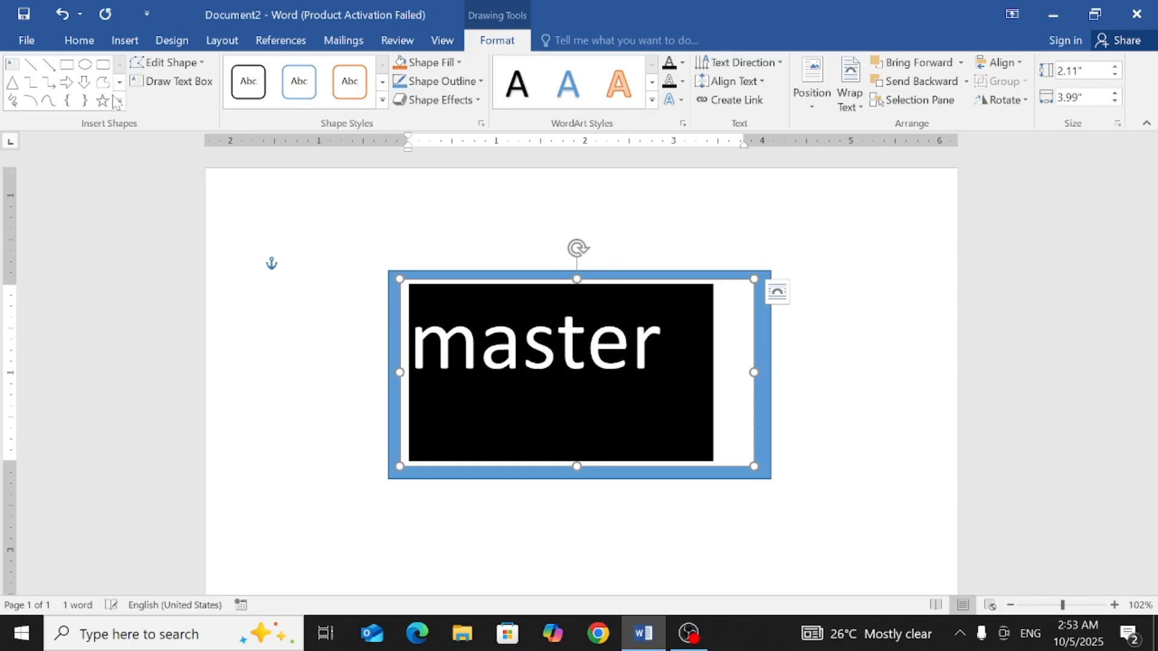
{"action": "left_click", "coordinate": [72, 41]}
{"action": "left_click", "coordinate": [272, 70]}
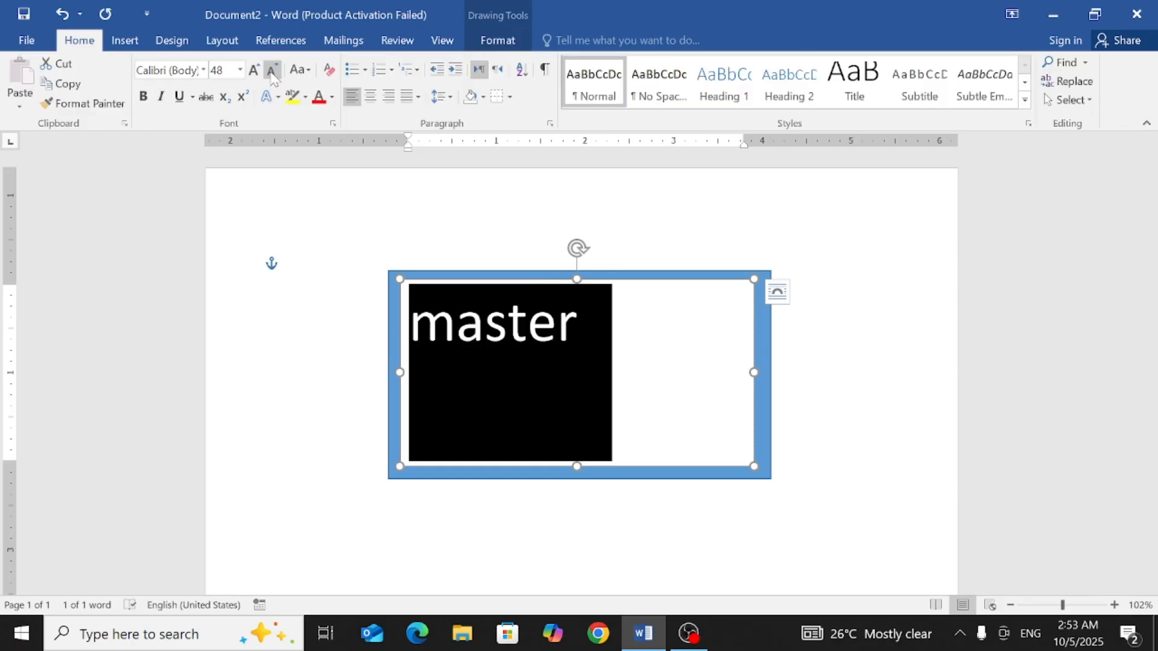
{"action": "left_click", "coordinate": [272, 70]}
{"action": "left_click", "coordinate": [272, 70]}
{"action": "left_click", "coordinate": [272, 70]}
Replace the lowercase first letter of the text box word with a capital M
{"action": "left_click", "coordinate": [527, 308]}
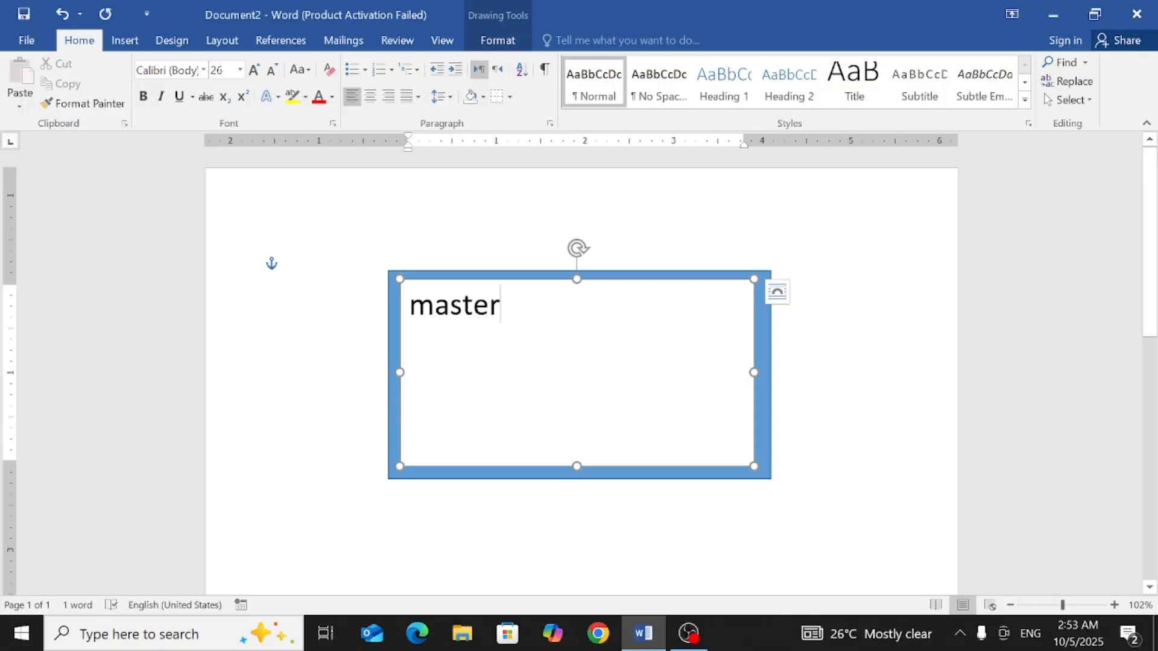
{"action": "key", "text": "BackSpace"}
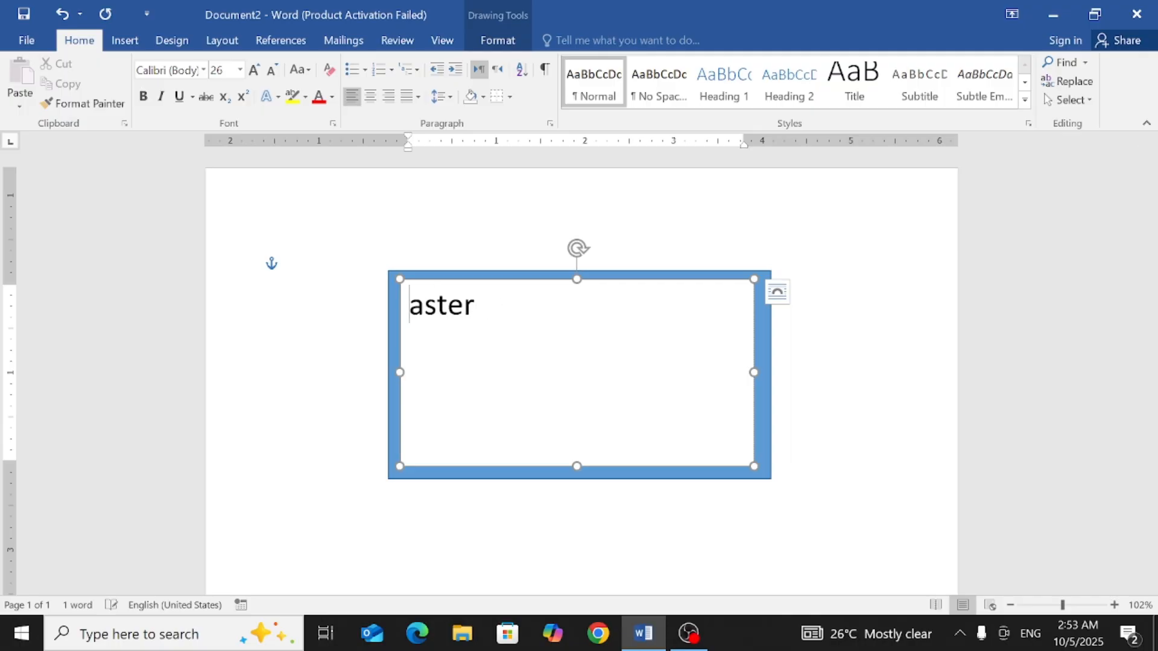
{"action": "type", "text": "M"}
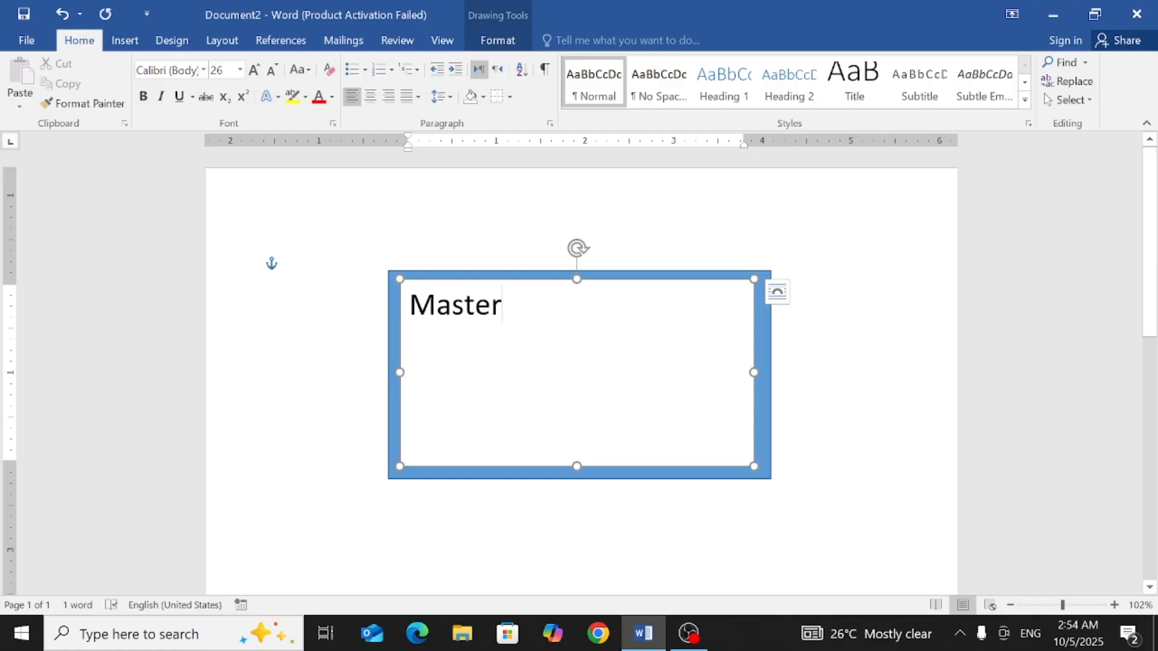
Delete the text box and the blue rectangle behind it
{"action": "left_click", "coordinate": [523, 280]}
{"action": "key", "text": "Delete"}
{"action": "left_click", "coordinate": [530, 279]}
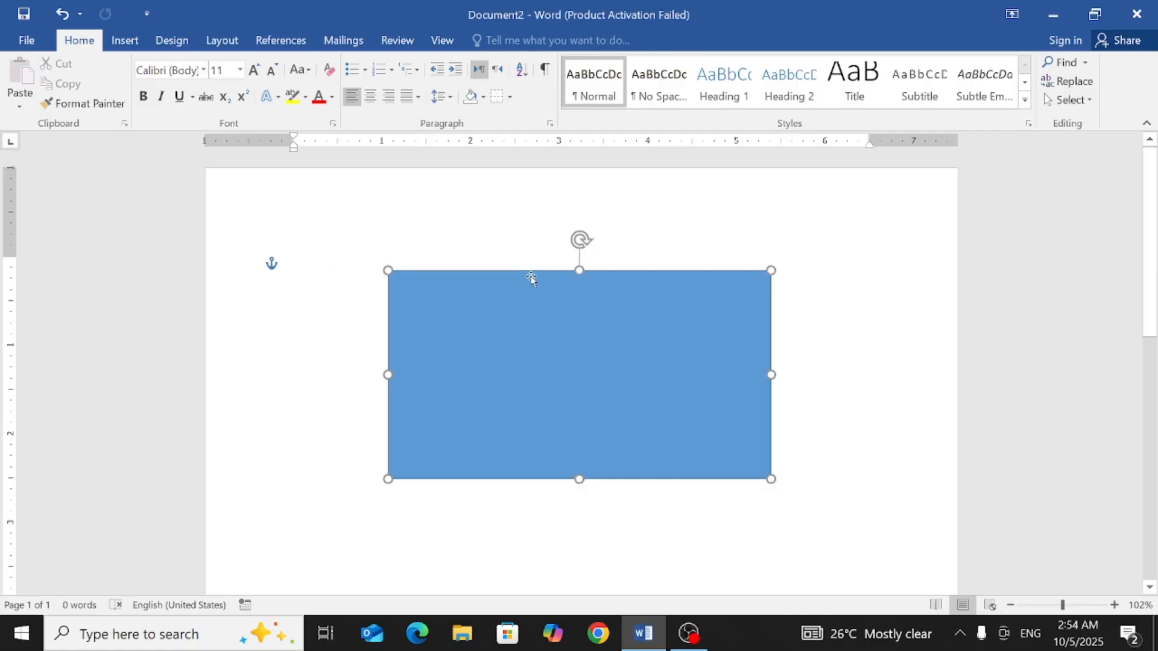
{"action": "key", "text": "Delete"}
Generate sample paragraphs in the document with =rand()
{"action": "type", "text": "="}
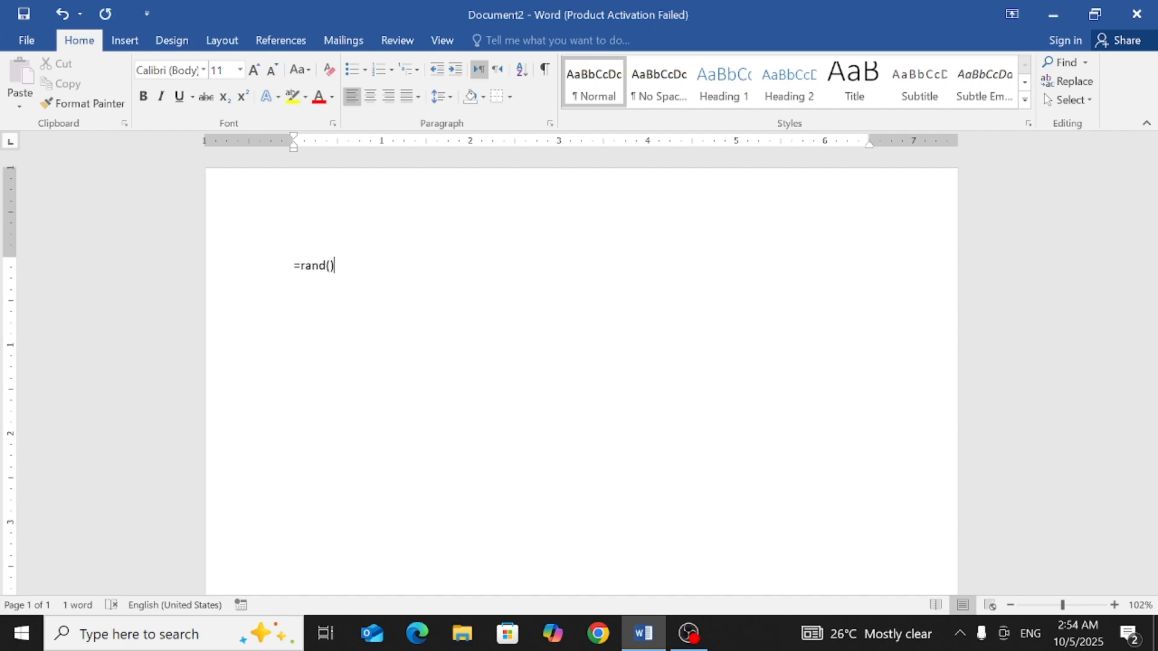
{"action": "type", "text": "rand()"}
{"action": "key", "text": "Return"}
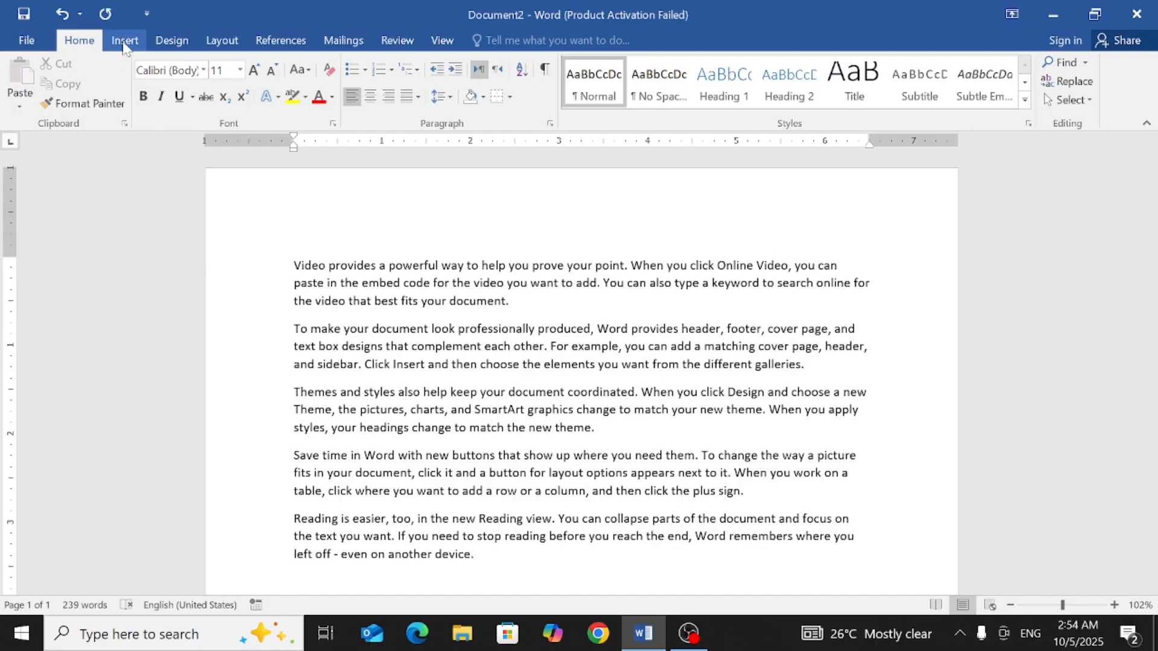
Insert the bear picture 795 from the Desktop folder and set its text wrapping to Square
{"action": "left_click", "coordinate": [125, 43]}
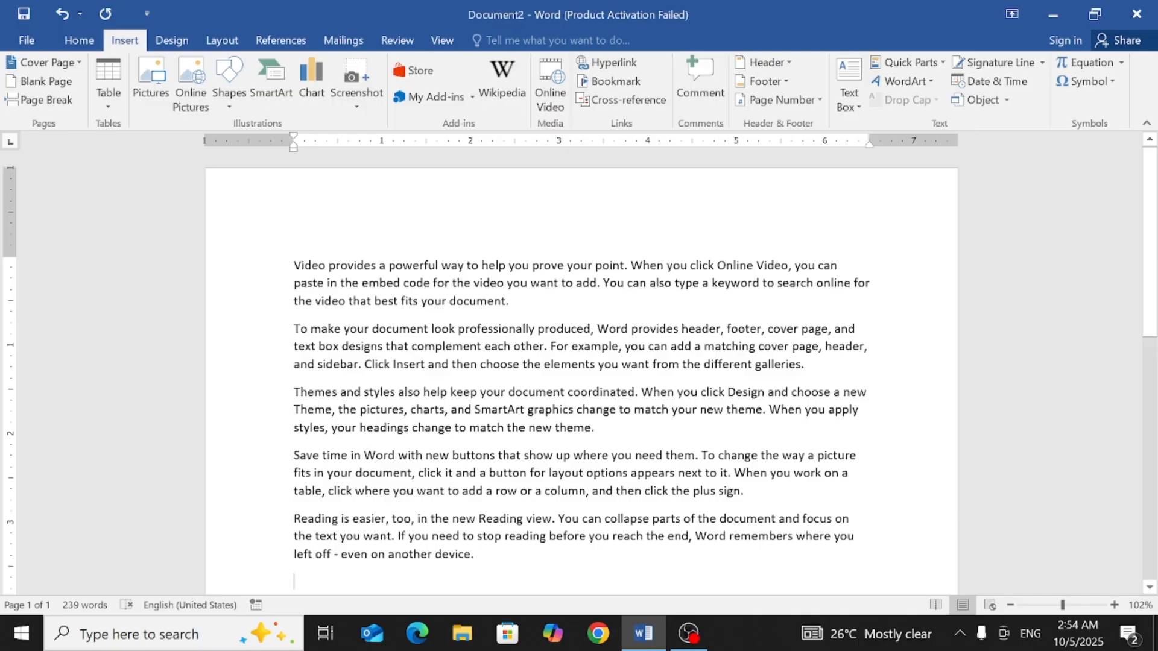
{"action": "left_click", "coordinate": [145, 77]}
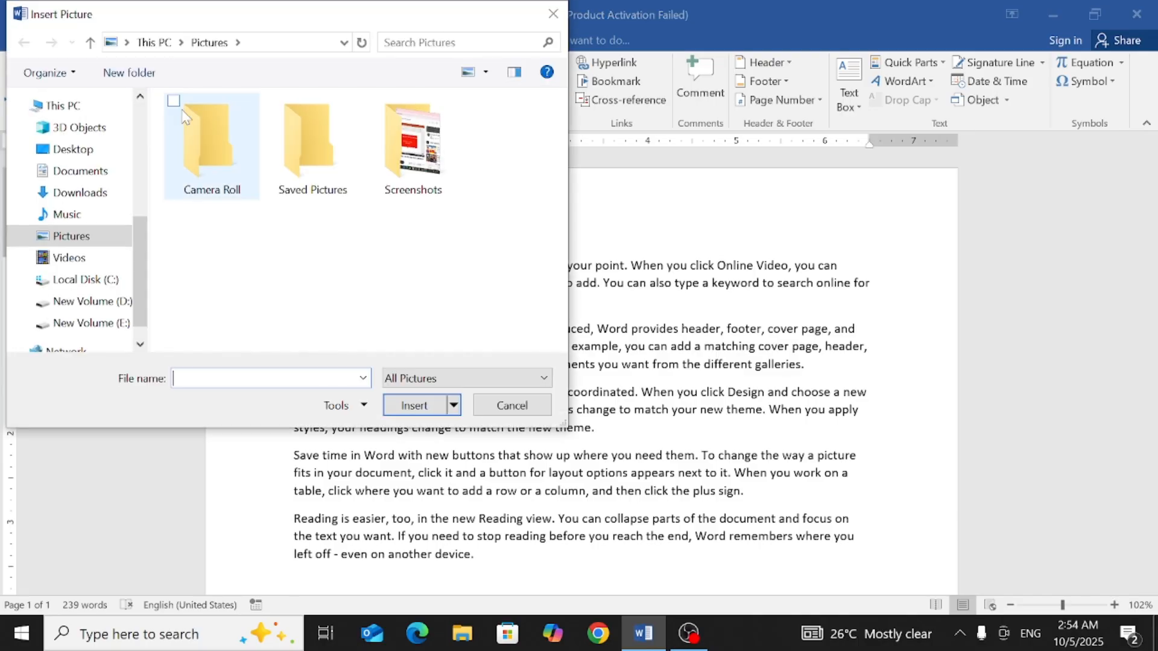
{"action": "left_click", "coordinate": [83, 148]}
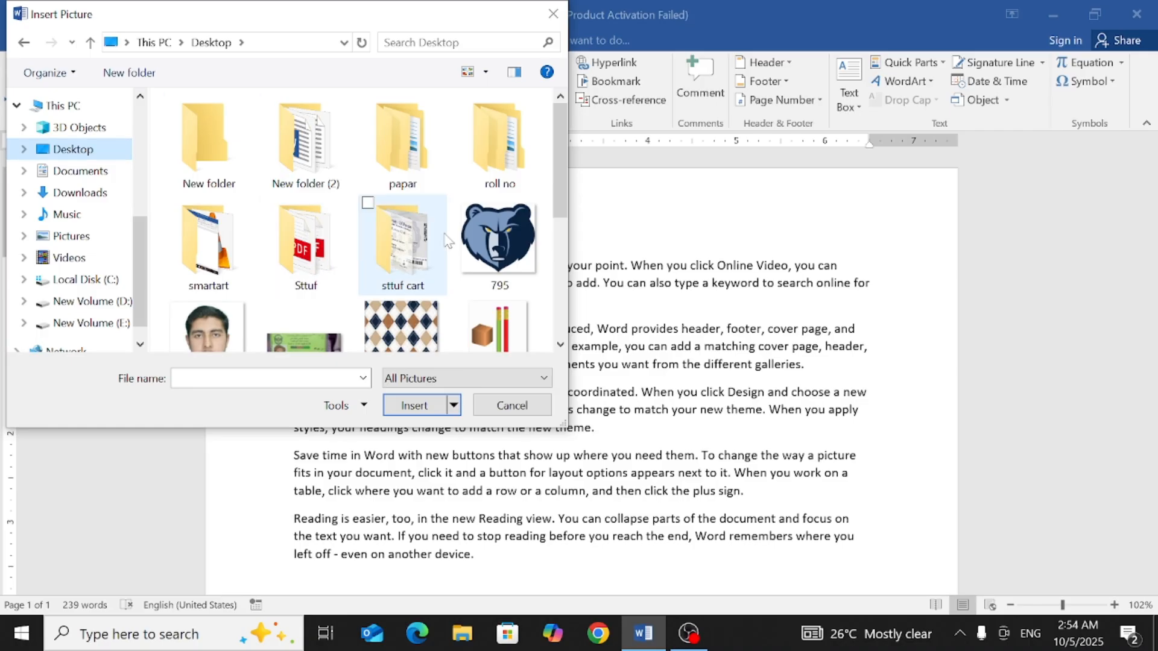
{"action": "left_click", "coordinate": [482, 263]}
{"action": "left_click", "coordinate": [414, 406]}
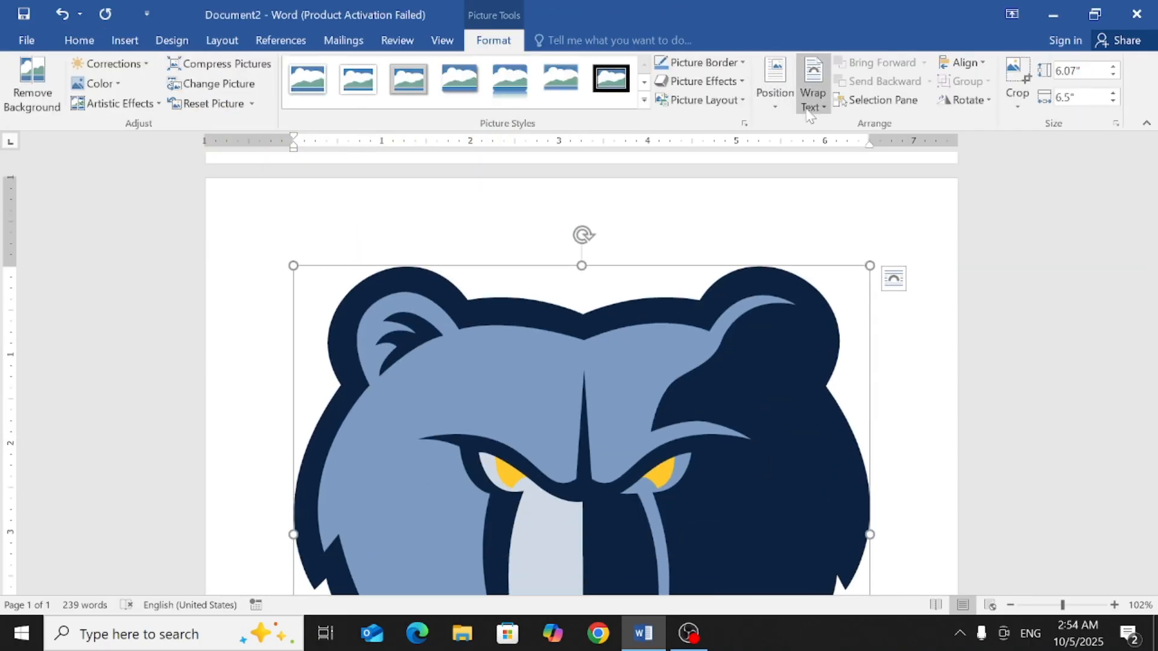
{"action": "left_click", "coordinate": [813, 91]}
{"action": "left_click", "coordinate": [833, 143]}
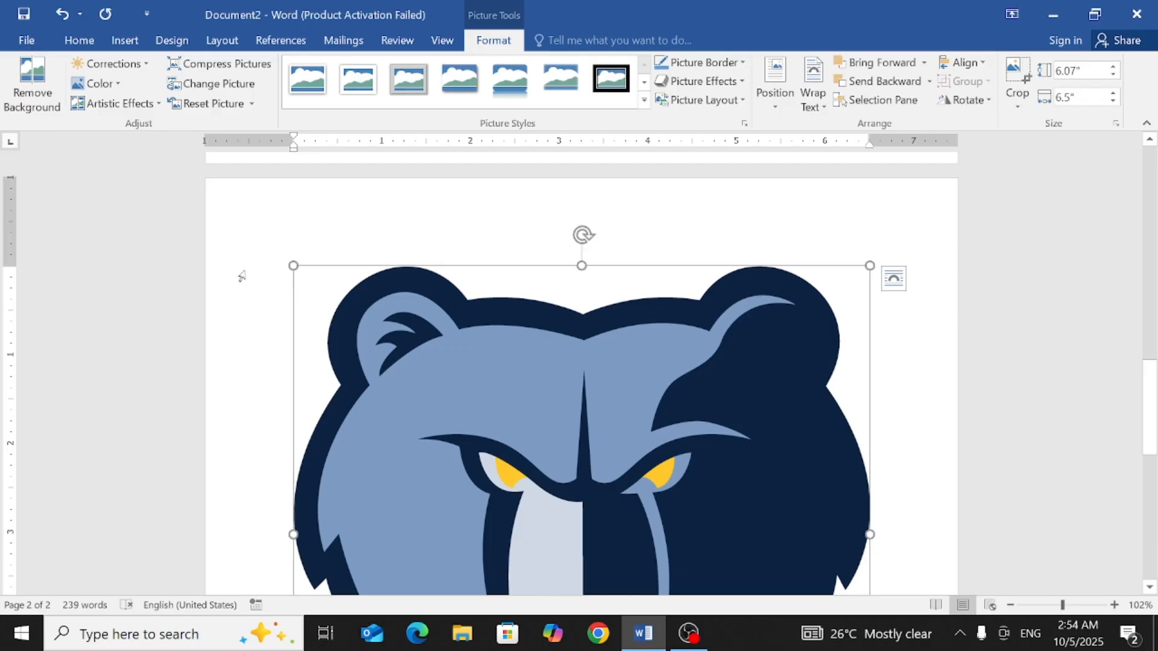
Shrink the bear picture to about 1.96" by 2.1" and place it beside the last two paragraphs, extending slightly past the right text margin
{"action": "left_click_drag", "start_coordinate": [292, 264], "coordinate": [566, 543]}
{"action": "left_click_drag", "start_coordinate": [710, 372], "coordinate": [668, 342]}
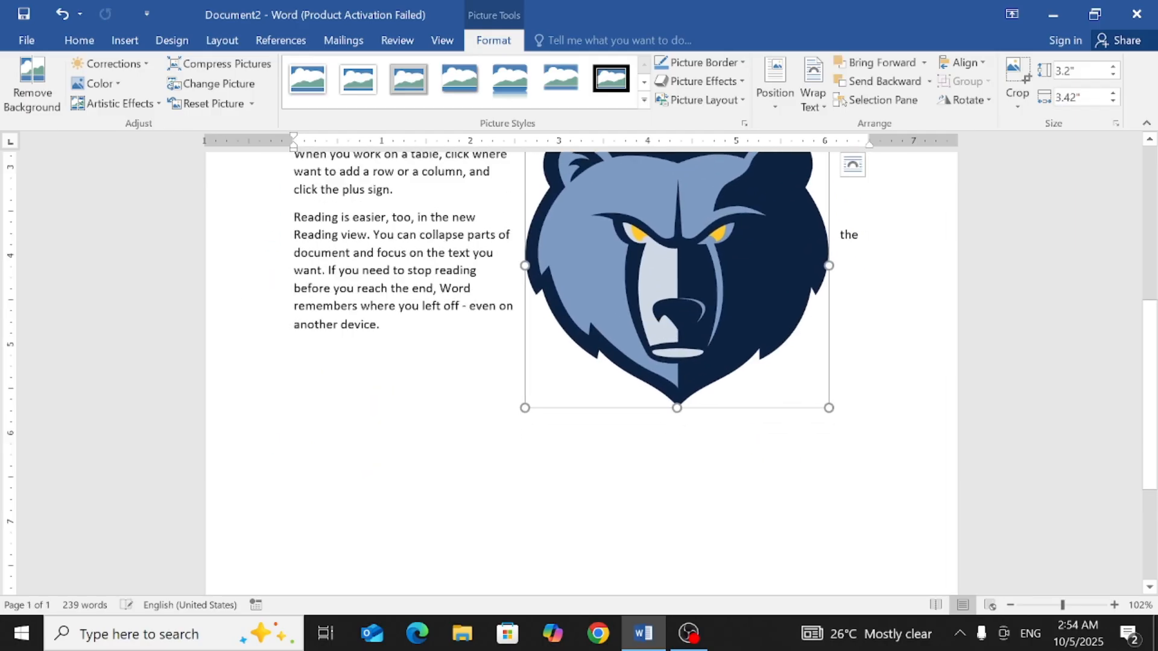
{"action": "left_click_drag", "start_coordinate": [524, 408], "coordinate": [643, 298]}
{"action": "left_click_drag", "start_coordinate": [743, 231], "coordinate": [792, 191]}
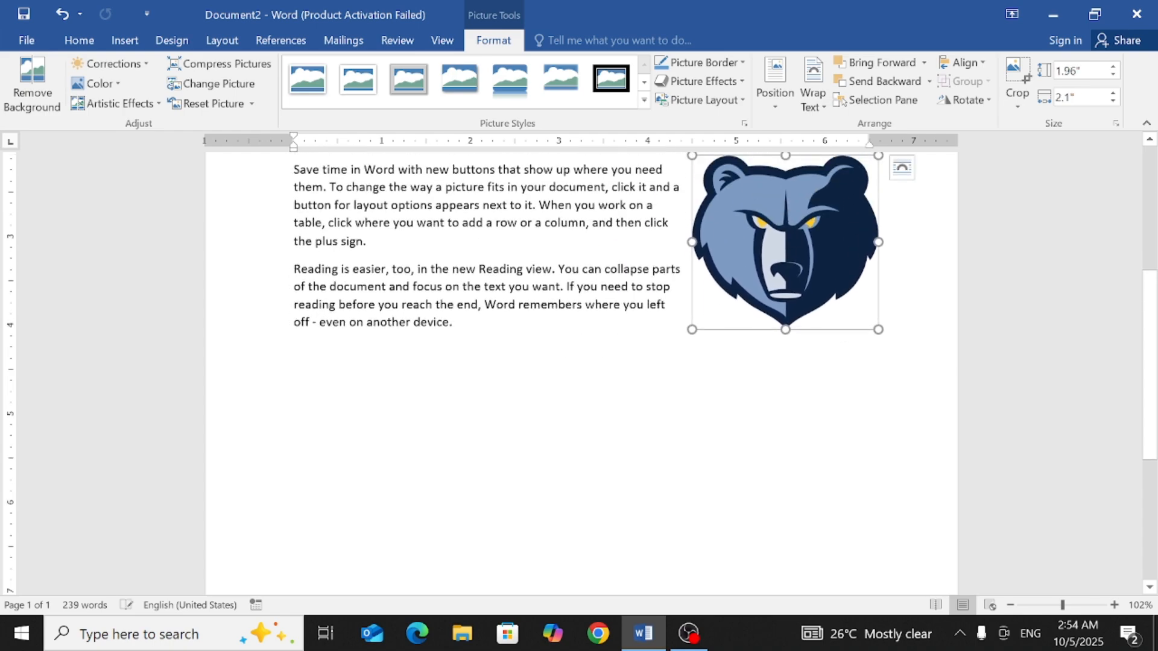
{"action": "left_click_drag", "start_coordinate": [1156, 301], "coordinate": [1157, 234]}
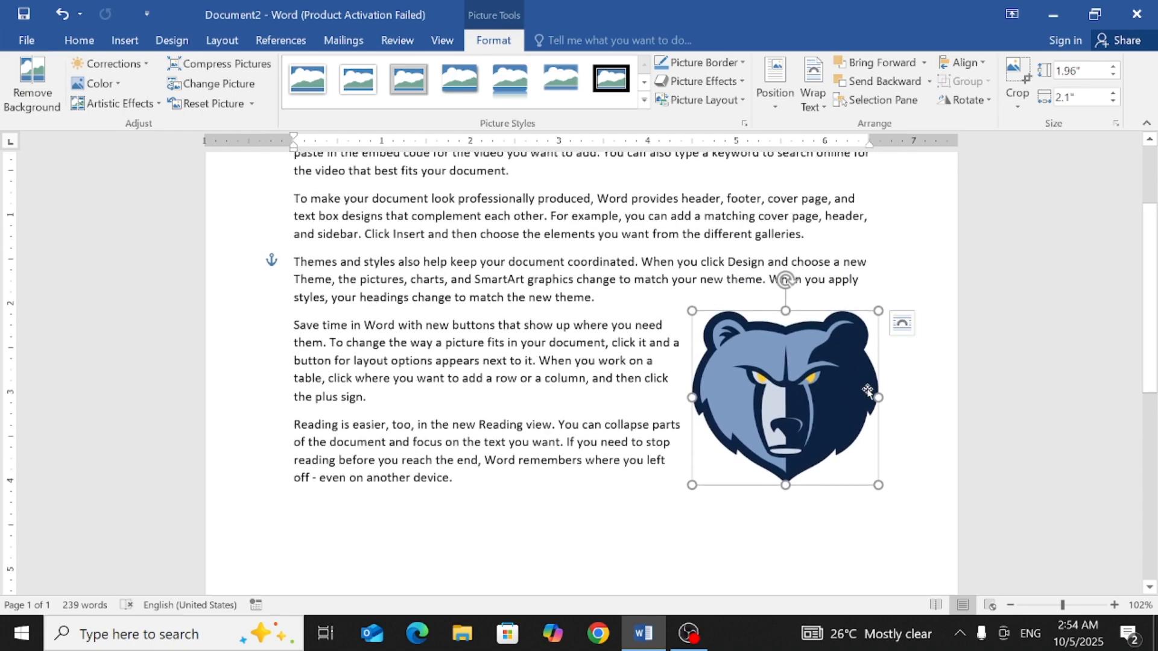
{"action": "left_click_drag", "start_coordinate": [858, 384], "coordinate": [902, 368]}
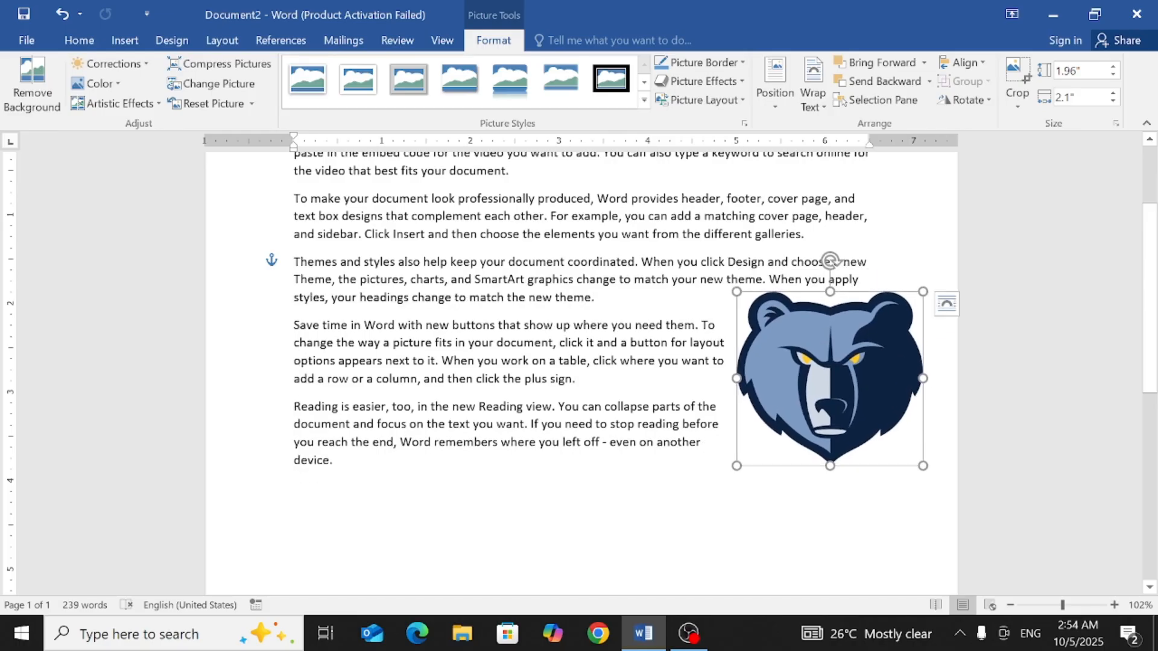
{"action": "left_click_drag", "start_coordinate": [1151, 301], "coordinate": [1150, 341]}
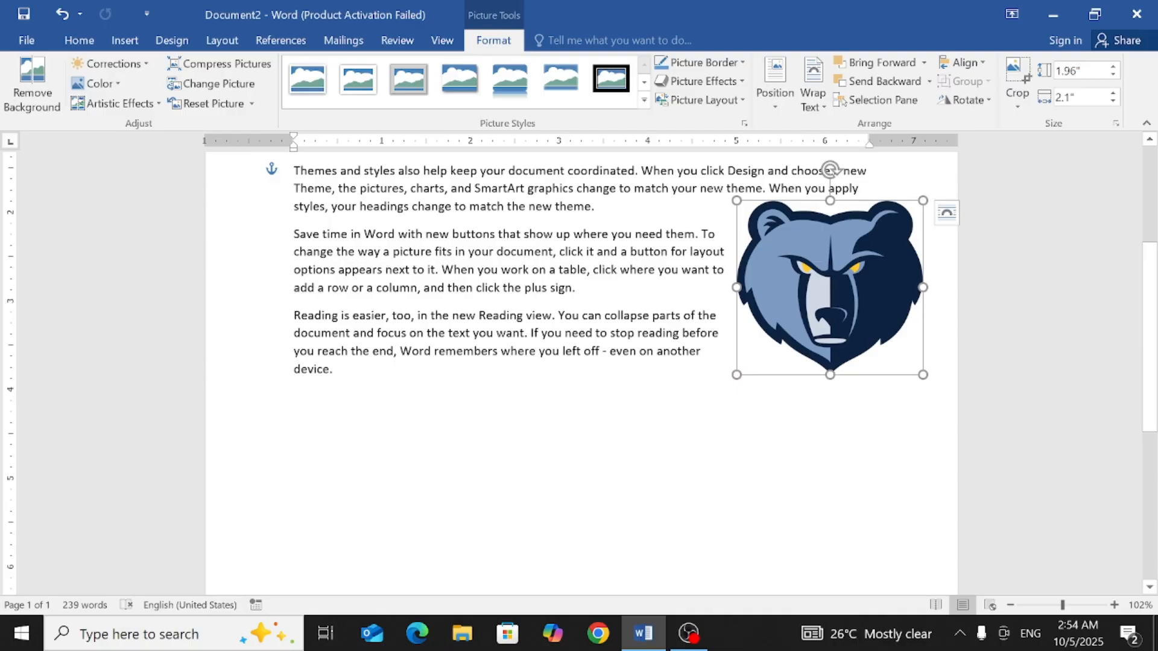
{"action": "left_click", "coordinate": [796, 400]}
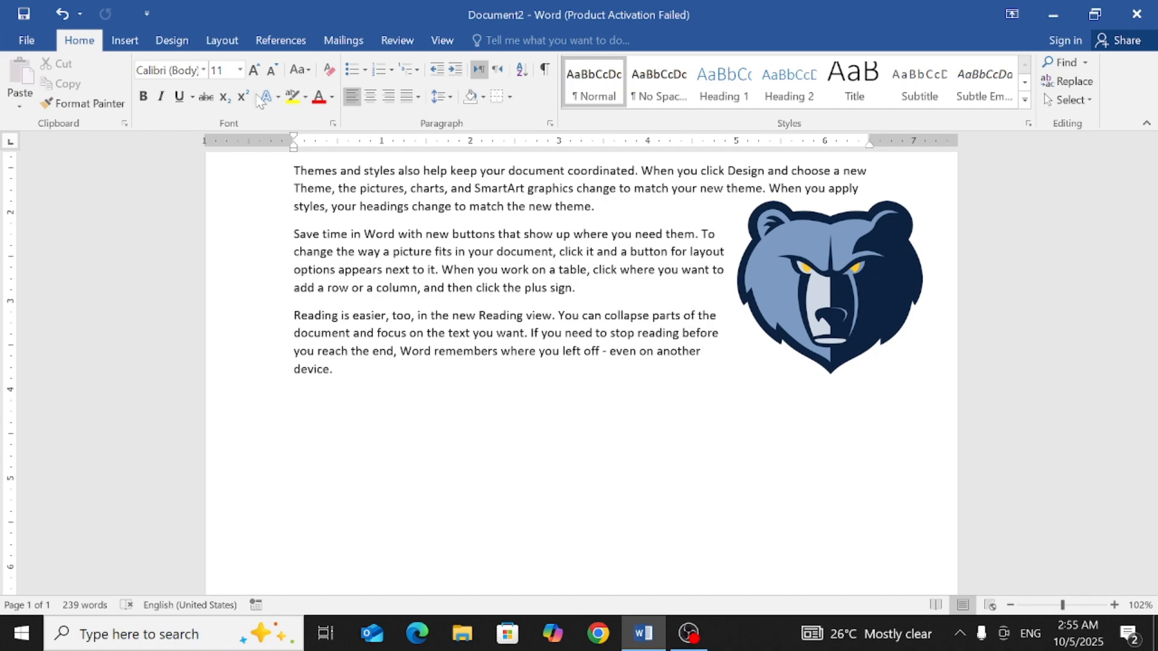
Draw a text box about 0.48" high and 1.58" wide directly below the bear picture and enter "Master Hub" in it
{"action": "left_click", "coordinate": [126, 41]}
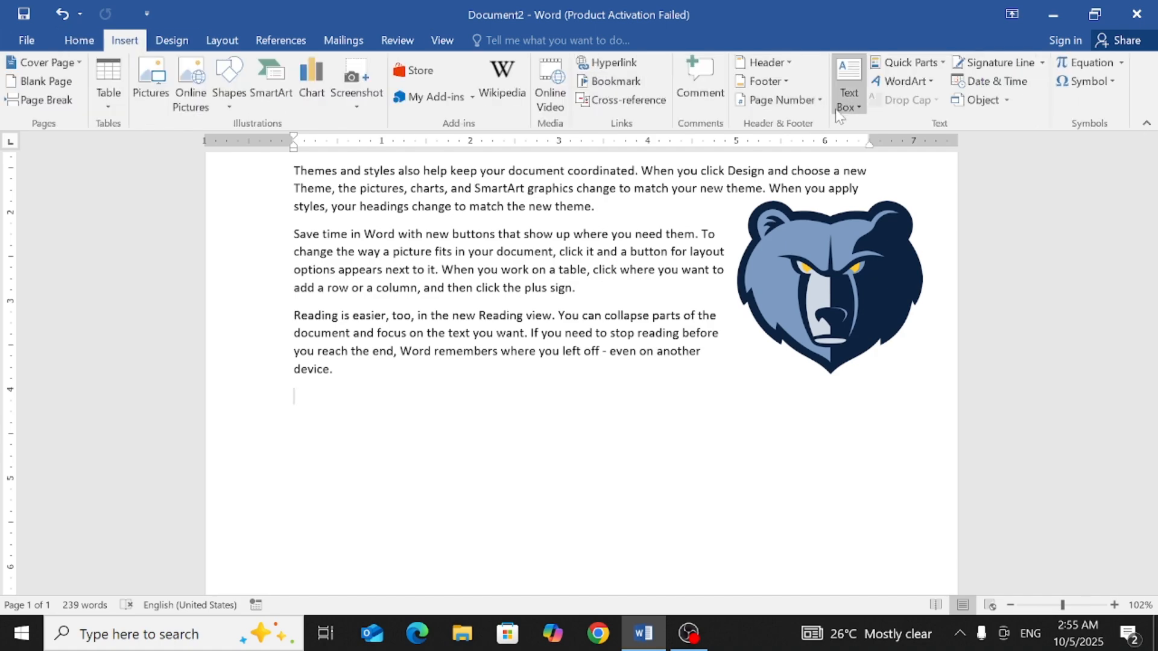
{"action": "left_click", "coordinate": [850, 102]}
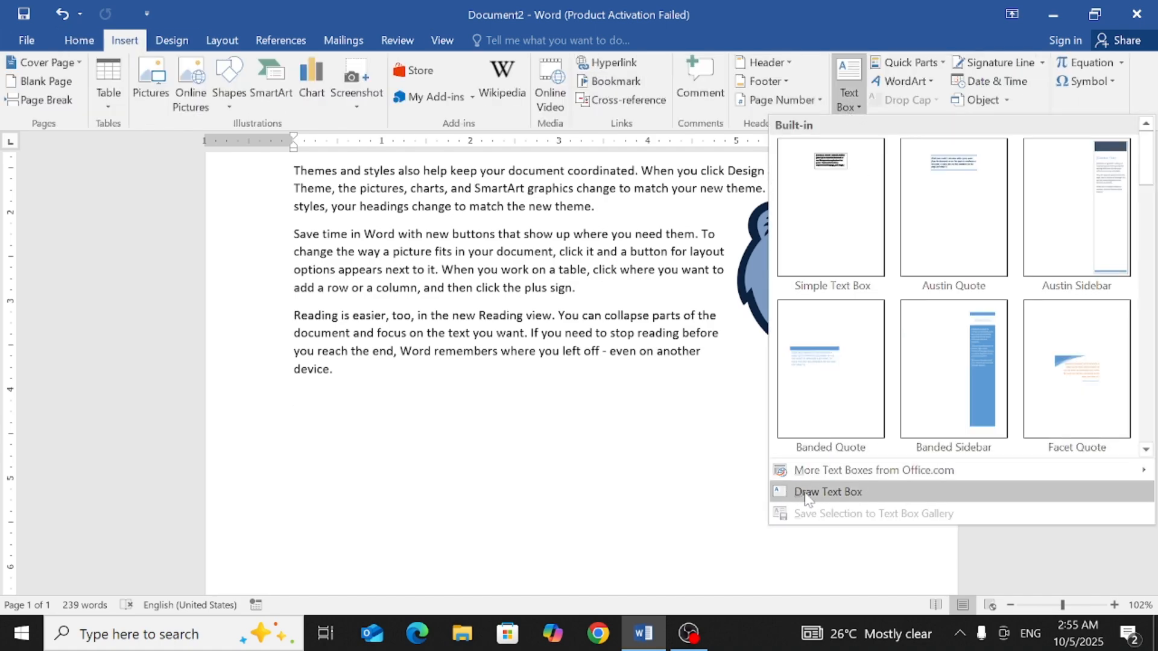
{"action": "left_click", "coordinate": [837, 496]}
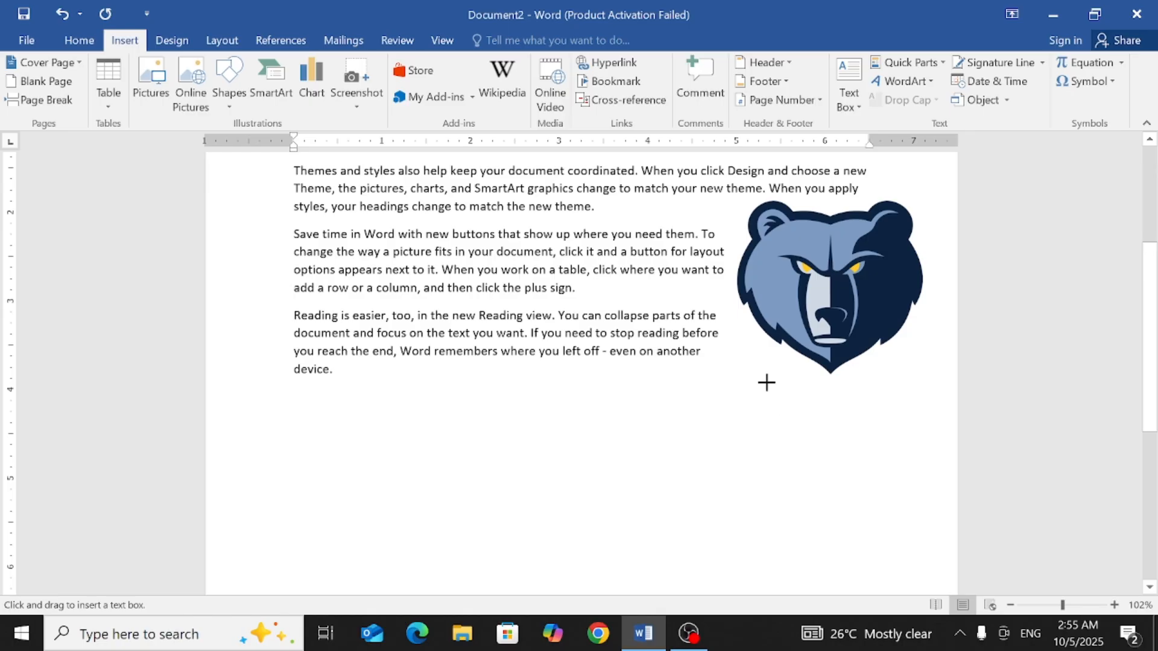
{"action": "mouse_move", "coordinate": [766, 380]}
{"action": "left_mouse_down"}
{"action": "mouse_move", "coordinate": [866, 392]}
{"action": "mouse_move", "coordinate": [907, 424]}
{"action": "left_mouse_up"}
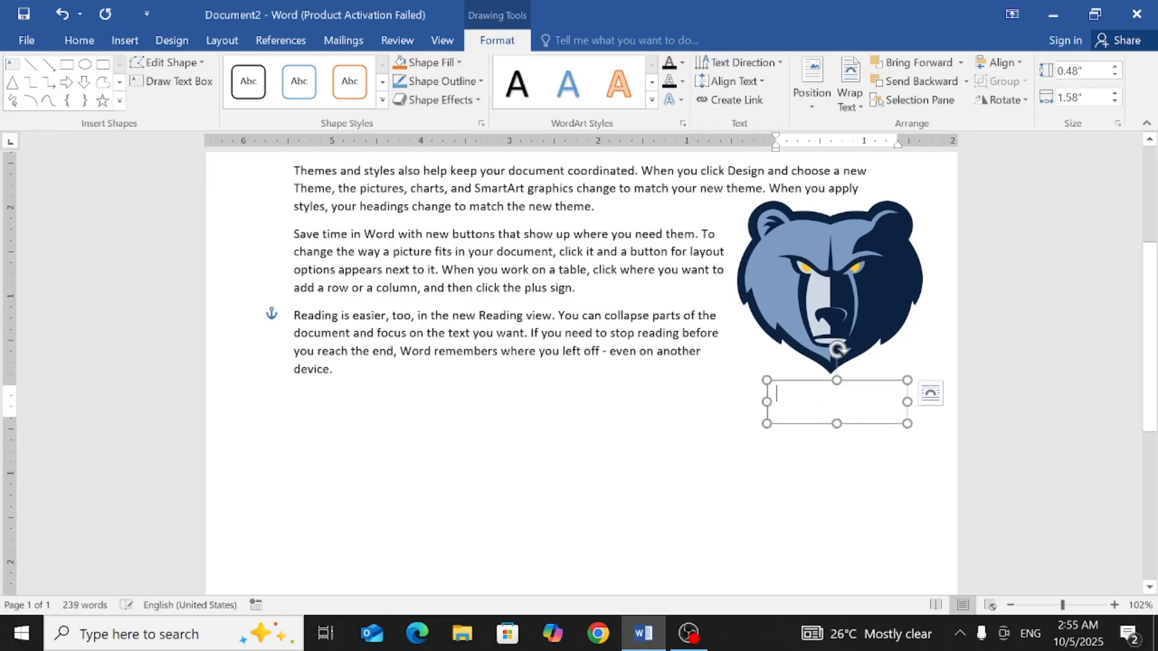
{"action": "type", "text": "Master Hub"}
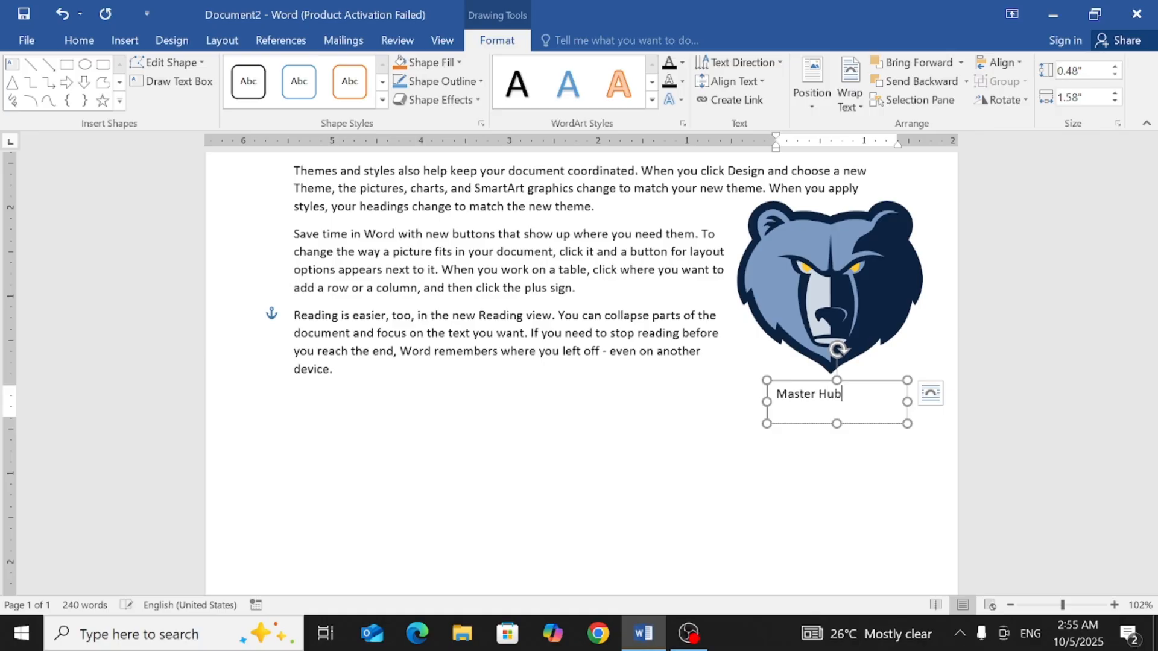
Shift the Master Hub text box slightly right and up below the bear picture, and remove its fill and outline
{"action": "left_click_drag", "start_coordinate": [878, 389], "coordinate": [893, 388]}
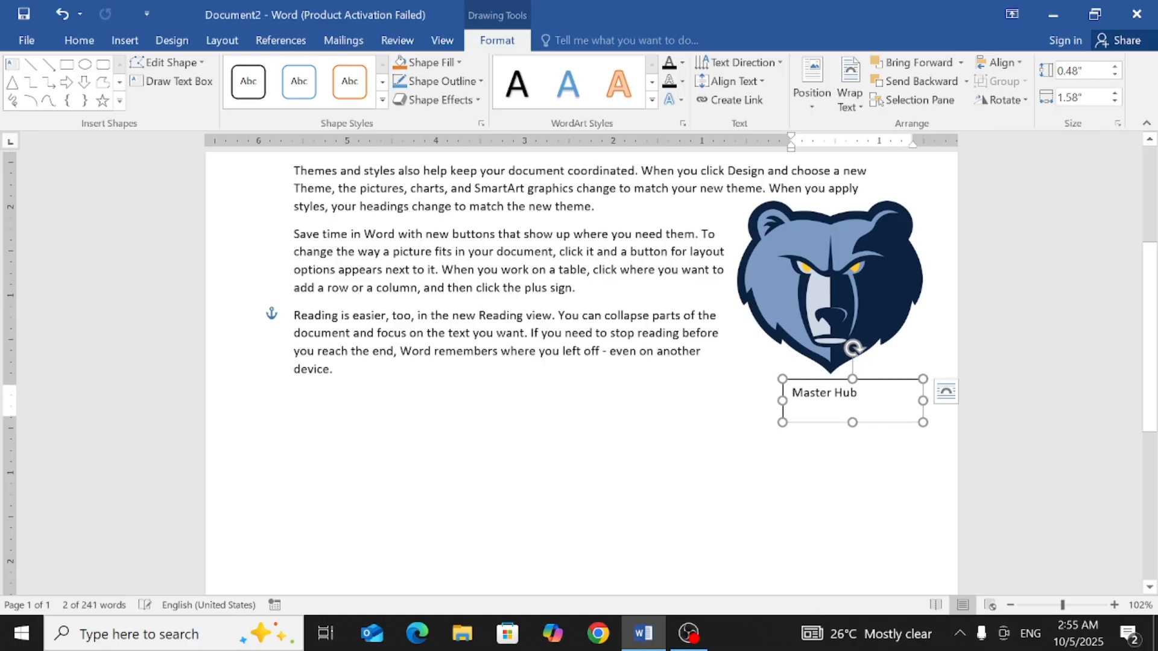
{"action": "left_click", "coordinate": [819, 432]}
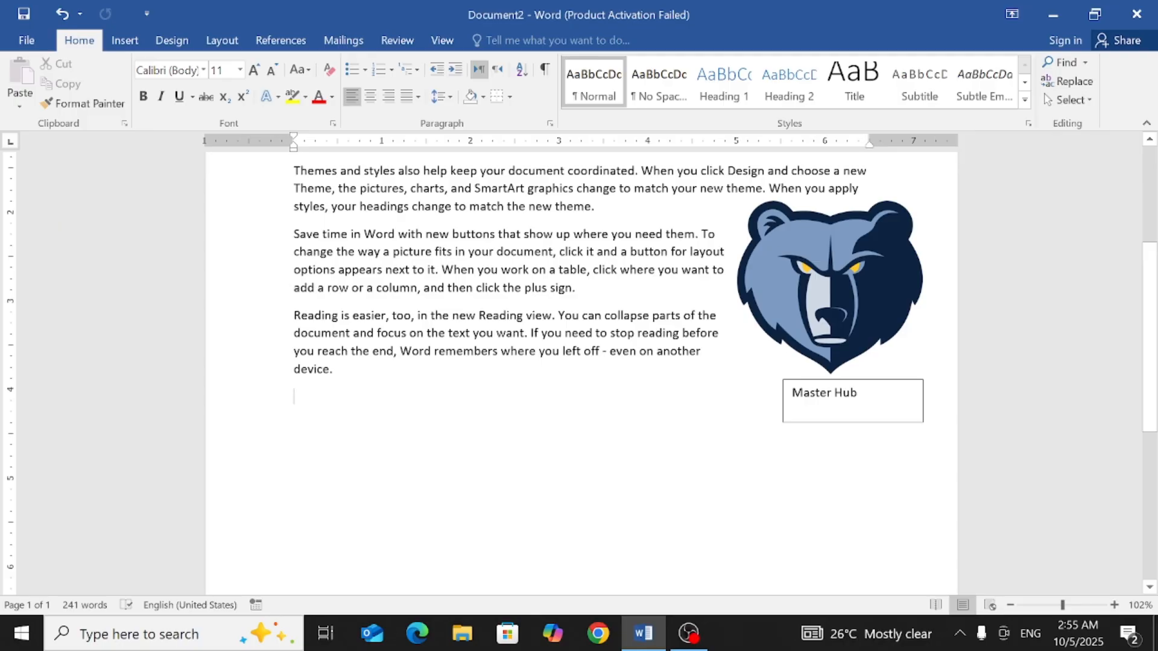
{"action": "left_click", "coordinate": [792, 386]}
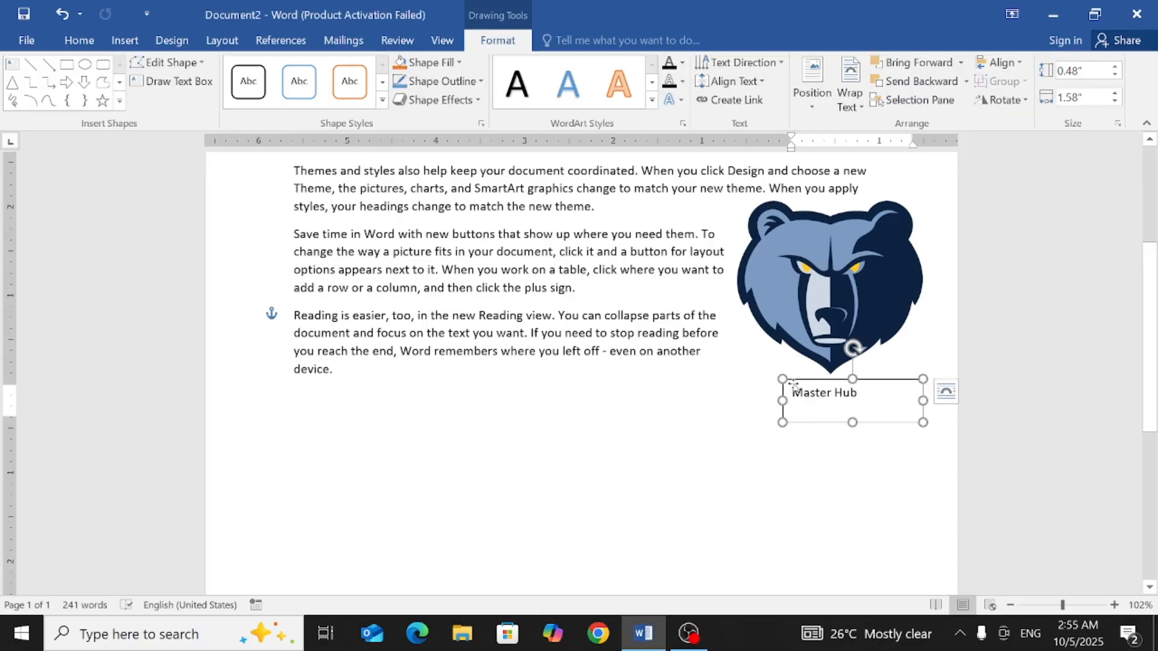
{"action": "left_click", "coordinate": [457, 63]}
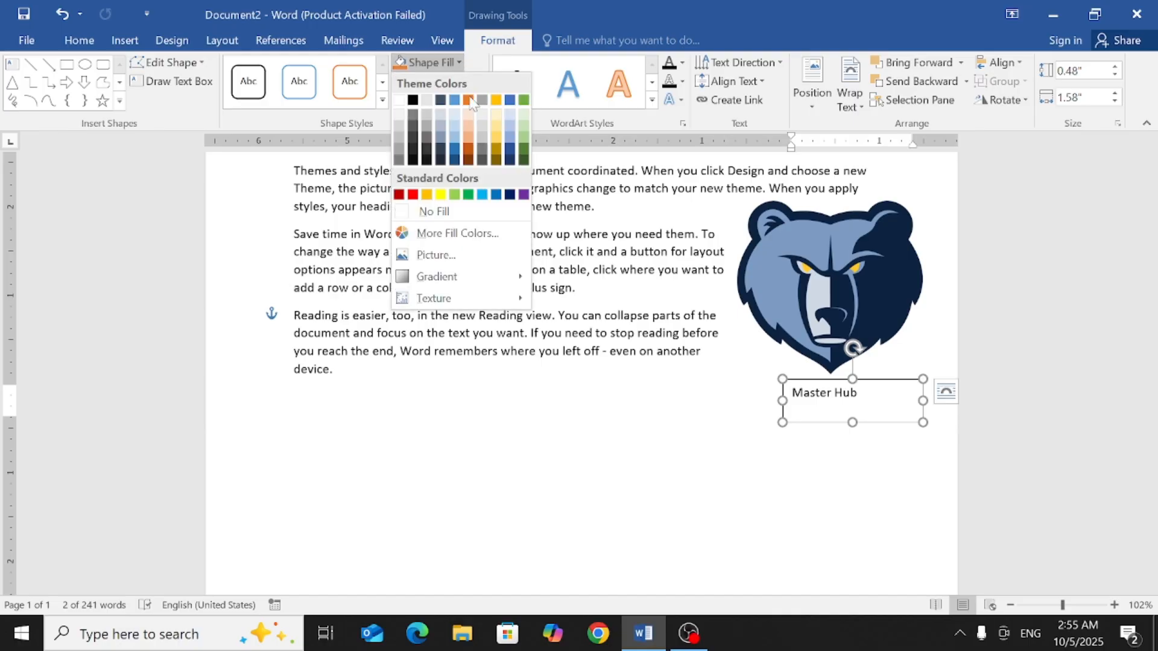
{"action": "left_click", "coordinate": [406, 212]}
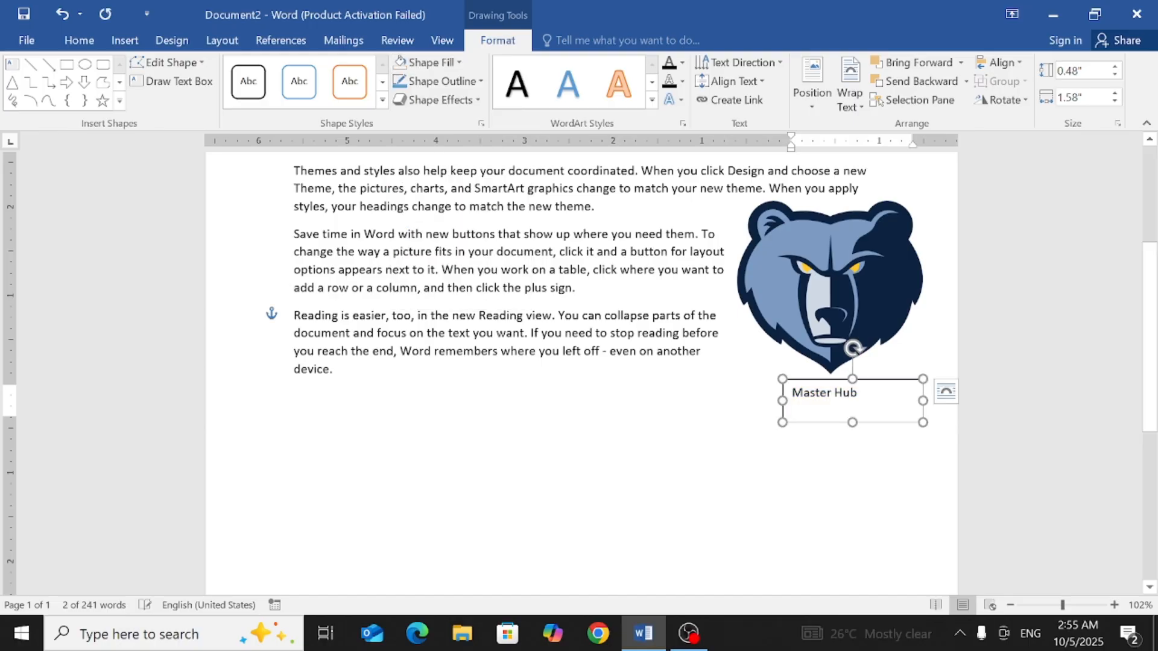
{"action": "left_click", "coordinate": [481, 82]}
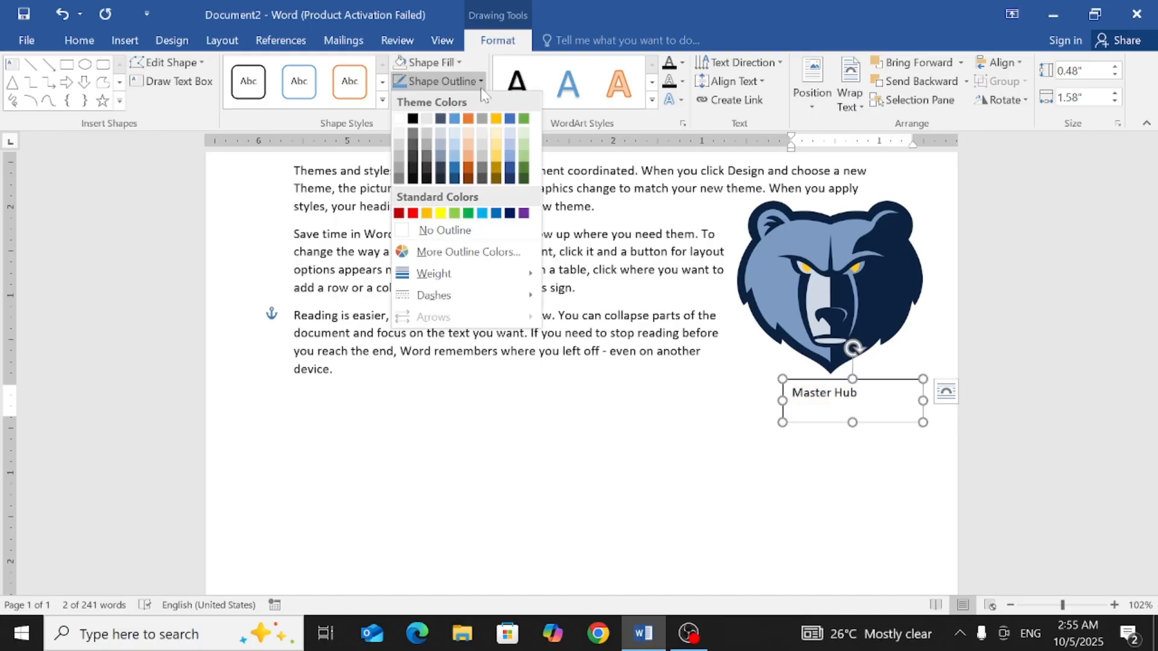
{"action": "left_click", "coordinate": [408, 235]}
{"action": "left_click", "coordinate": [296, 396]}
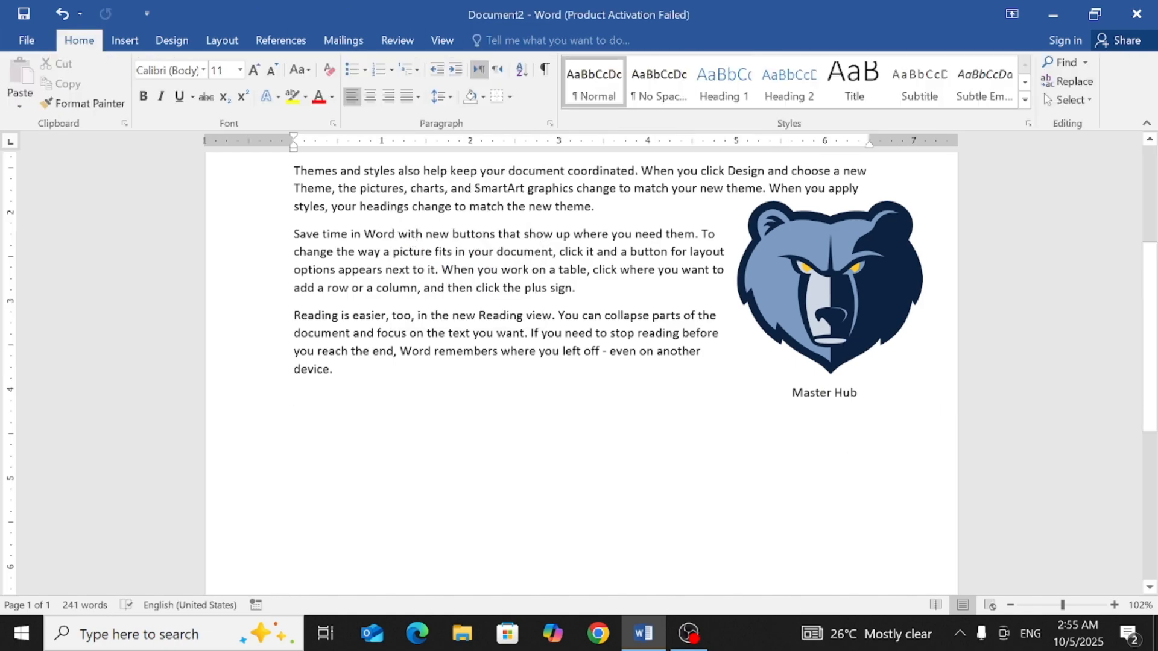
{"action": "left_click_drag", "start_coordinate": [802, 381], "coordinate": [807, 380]}
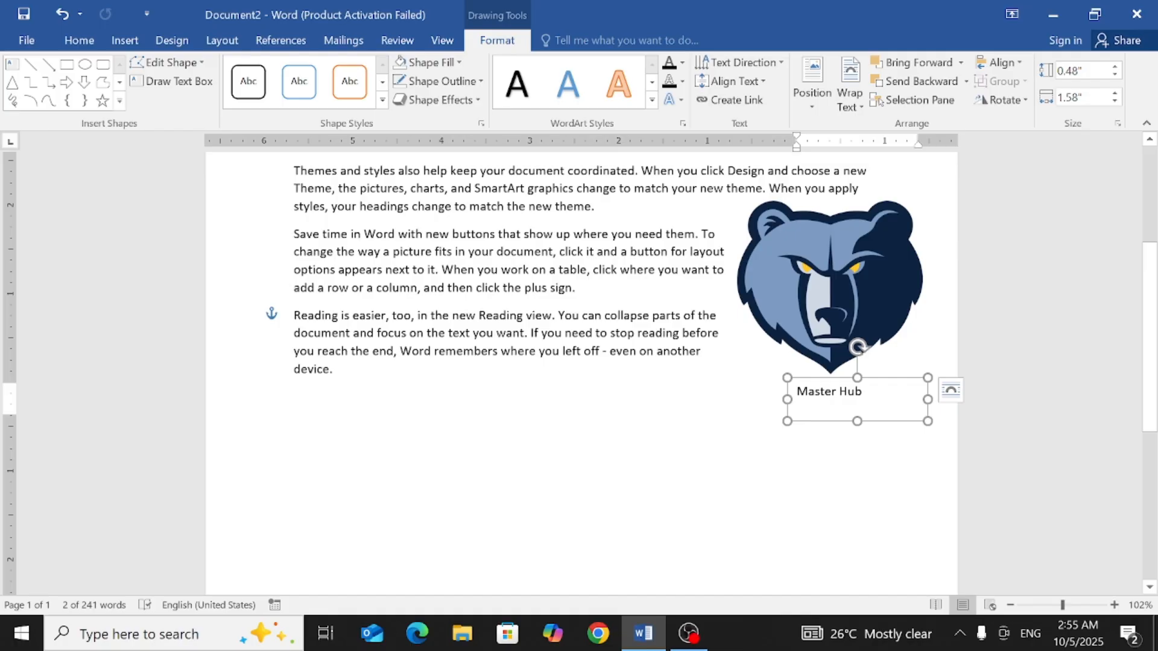
{"action": "left_click", "coordinate": [119, 46]}
{"action": "left_click", "coordinate": [852, 96]}
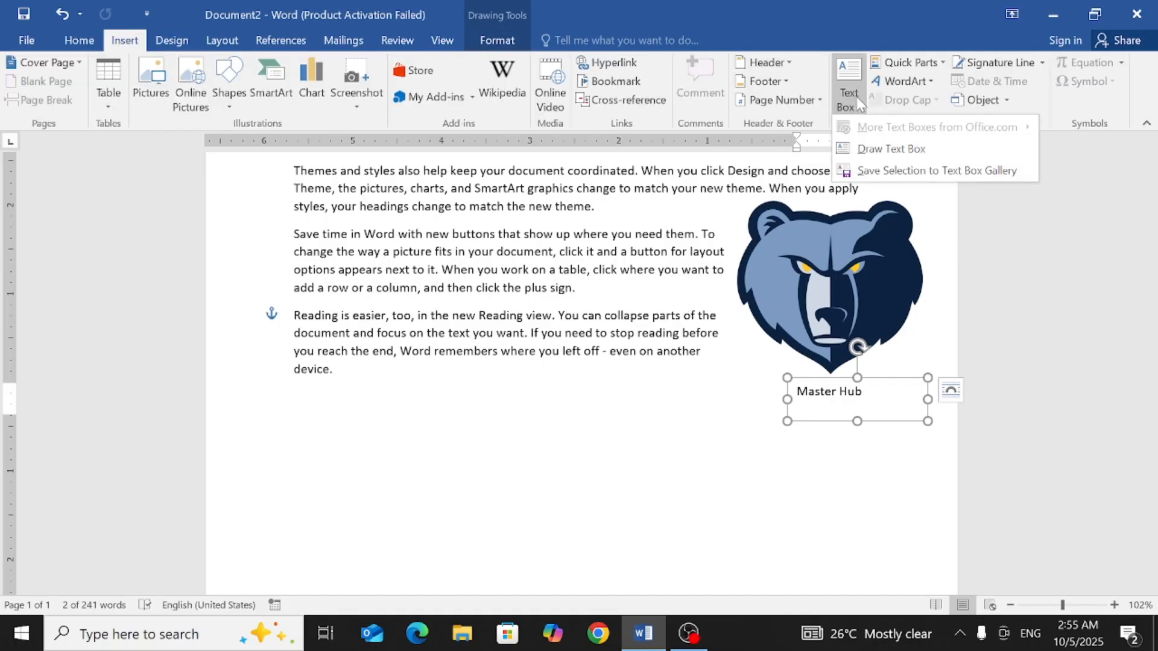
{"action": "key", "text": "Escape"}
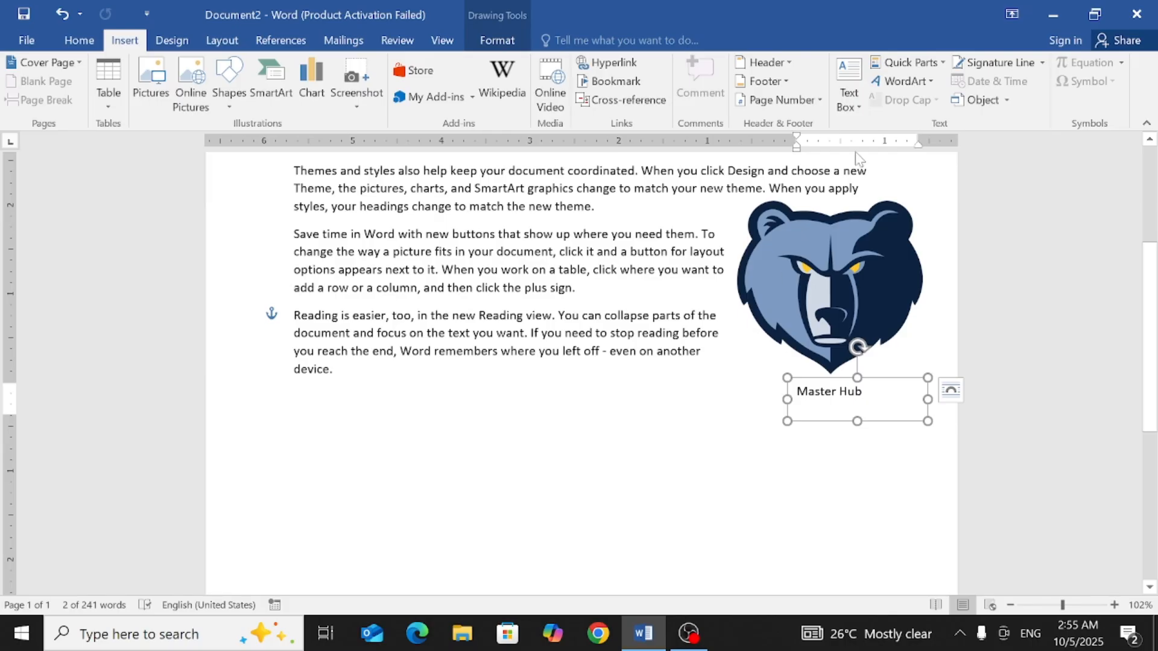
{"action": "left_click", "coordinate": [850, 97]}
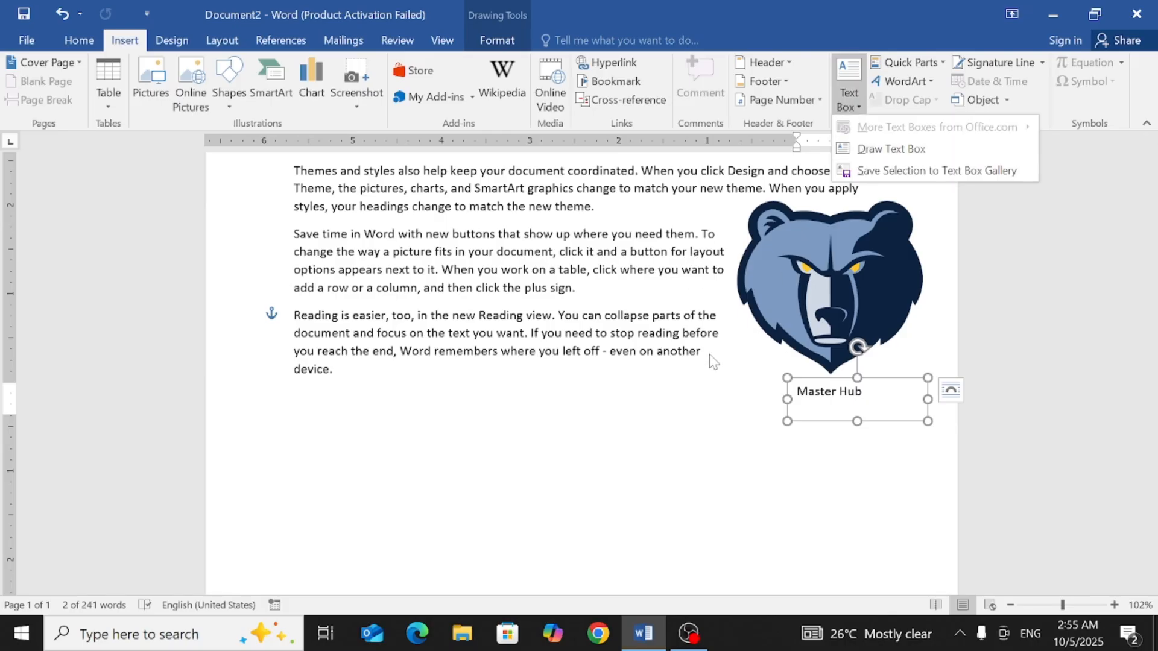
{"action": "key", "text": "Escape"}
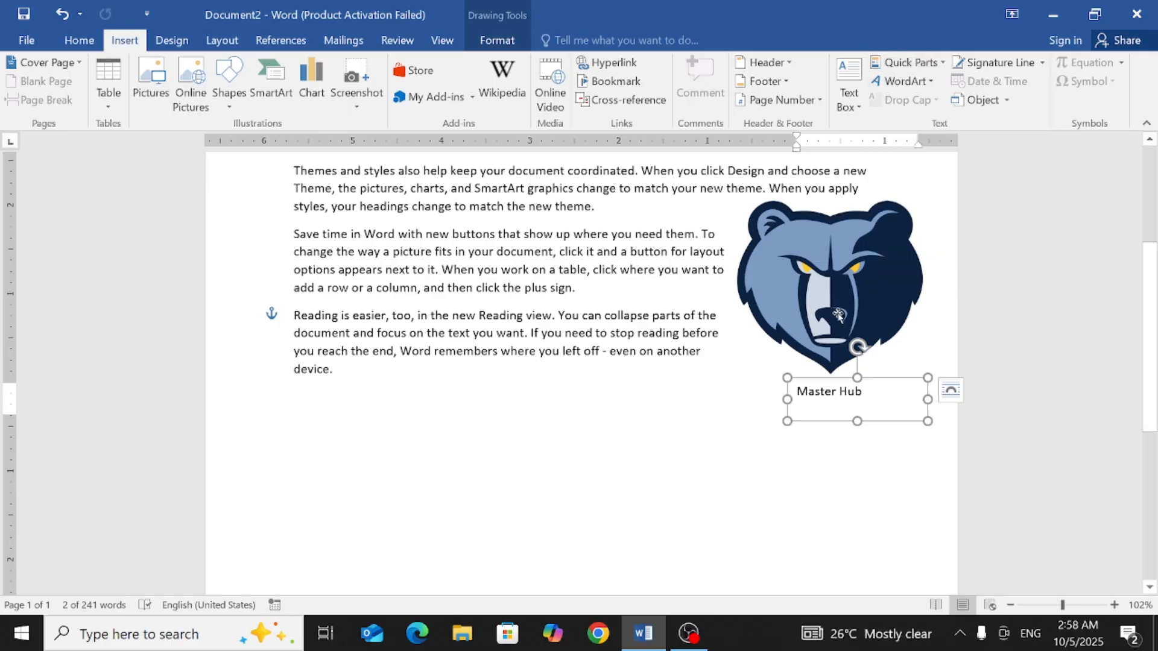
Delete all of the document's content, including the paragraphs, bear picture and caption text box
{"action": "left_click", "coordinate": [818, 329]}
{"action": "key", "text": "ctrl+a"}
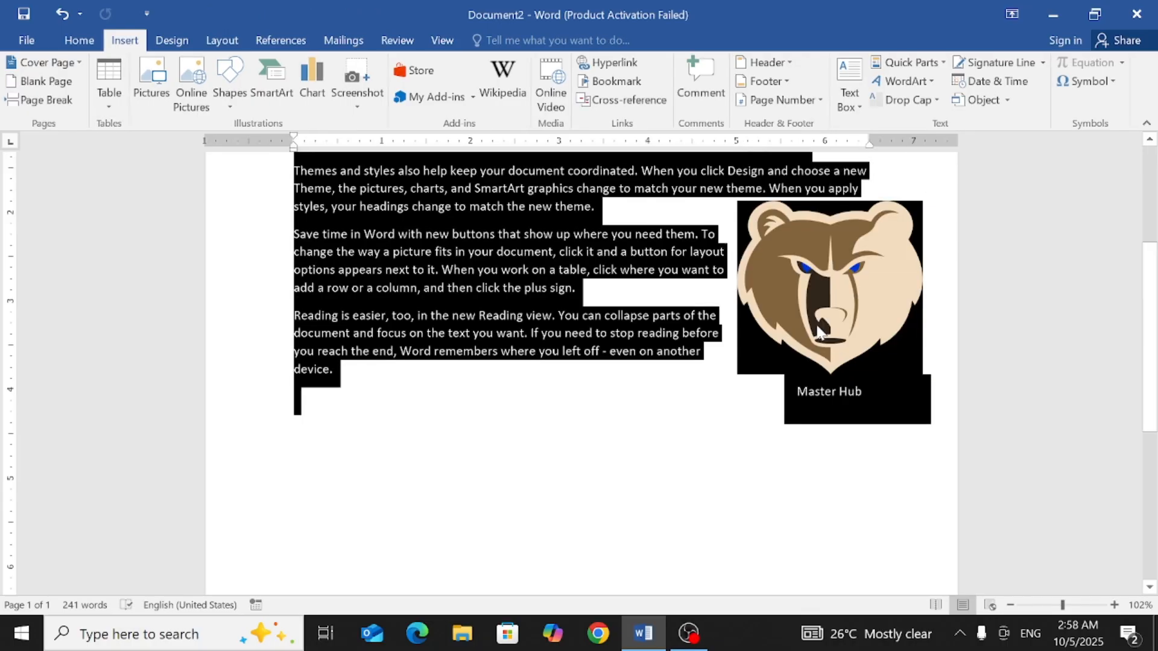
{"action": "key", "text": "Delete"}
{"action": "scroll", "coordinate": [1152, 261], "scroll_direction": "up", "scroll_amount": 1}
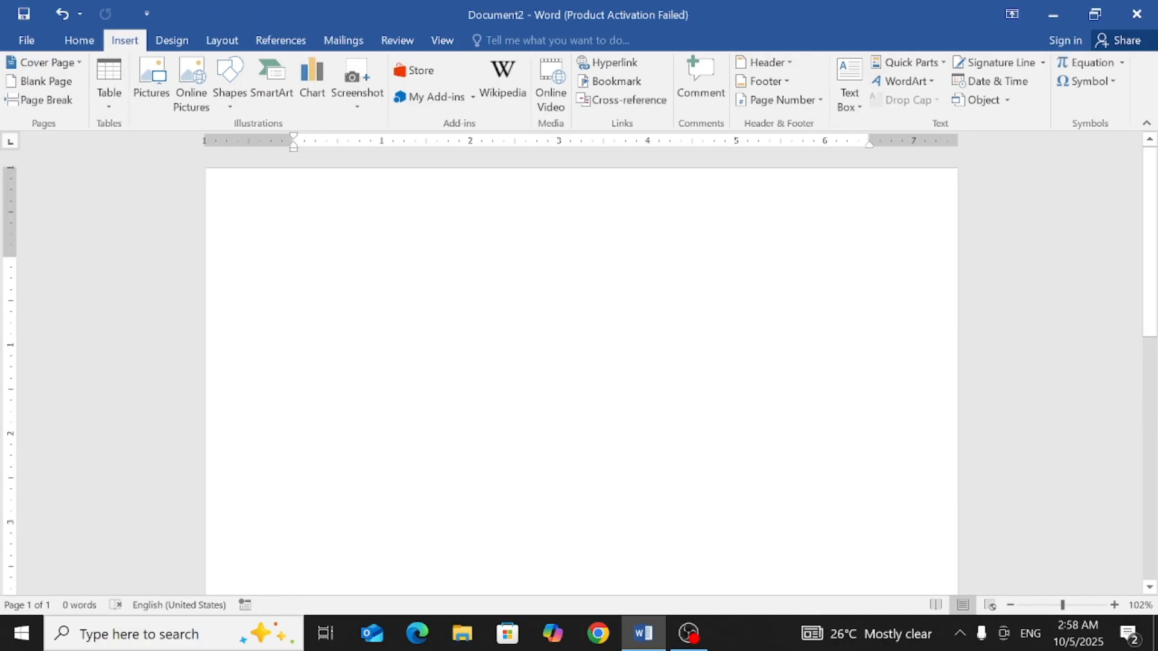
Enter the labels Name, F/name and Class on three separate lines of the empty page
{"action": "type", "text": "Name"}
{"action": "key", "text": "Return"}
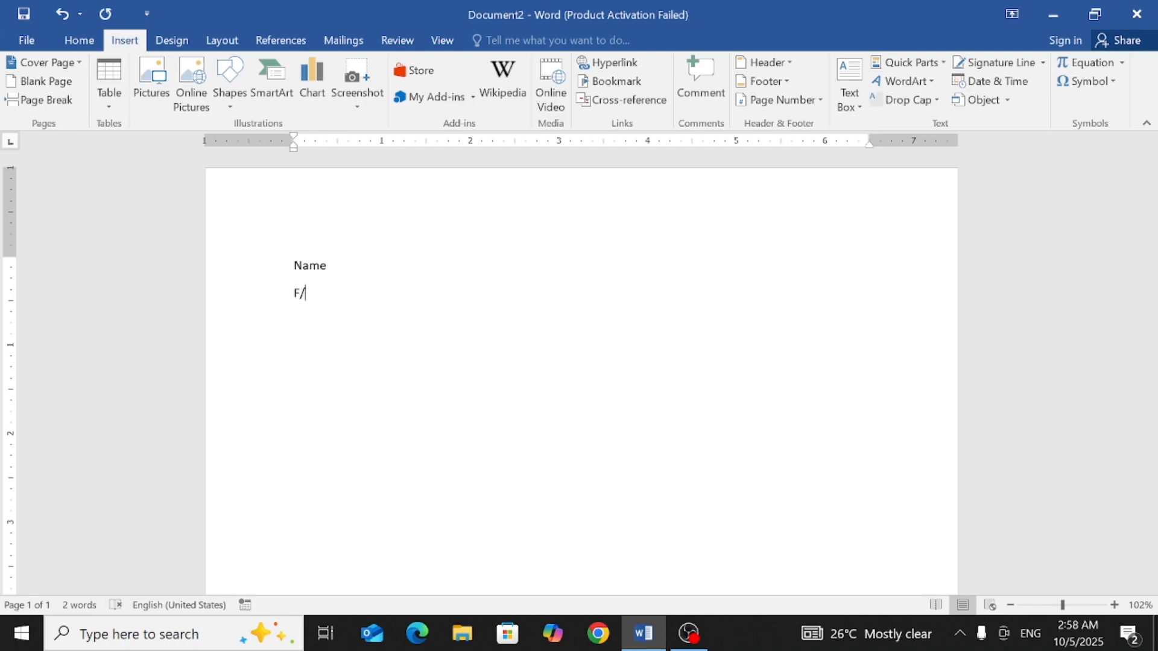
{"action": "type", "text": "name"}
{"action": "key", "text": "Return"}
{"action": "type", "text": "Cl"}
{"action": "key", "text": "BackSpace"}
{"action": "key", "text": "BackSpace"}
{"action": "type", "text": "Class"}
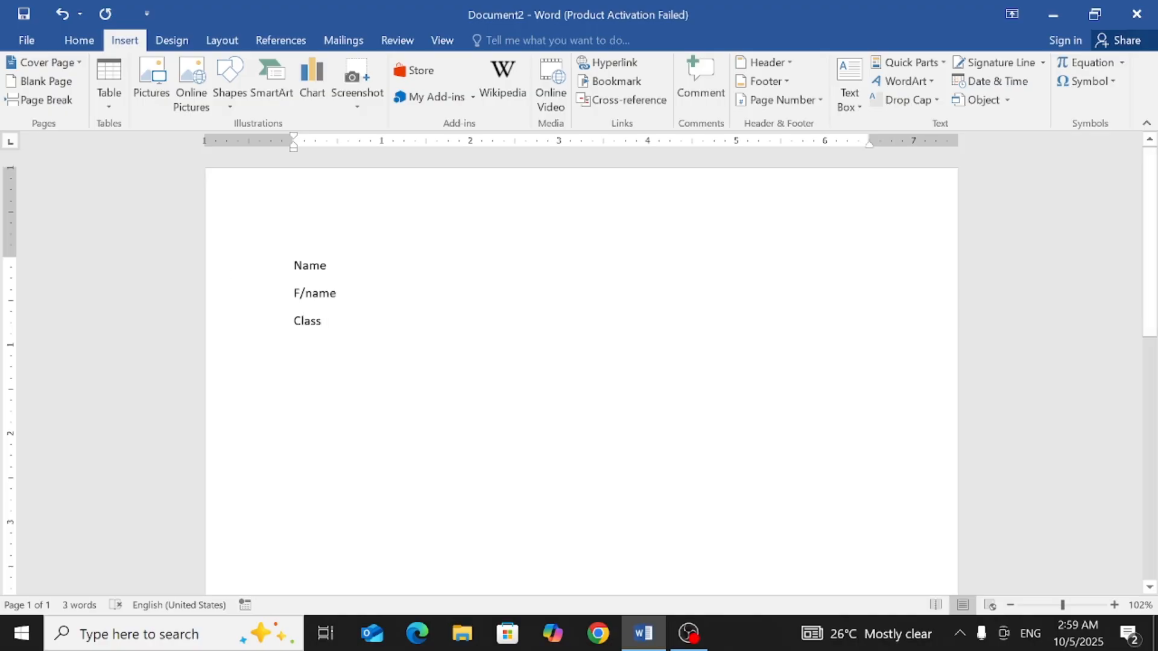
Examine the Quick Parts options and AutoText gallery, comparing which options are available with and without the three label lines selected
{"action": "double_click", "coordinate": [335, 295]}
{"action": "left_click", "coordinate": [375, 297]}
{"action": "left_click", "coordinate": [917, 63]}
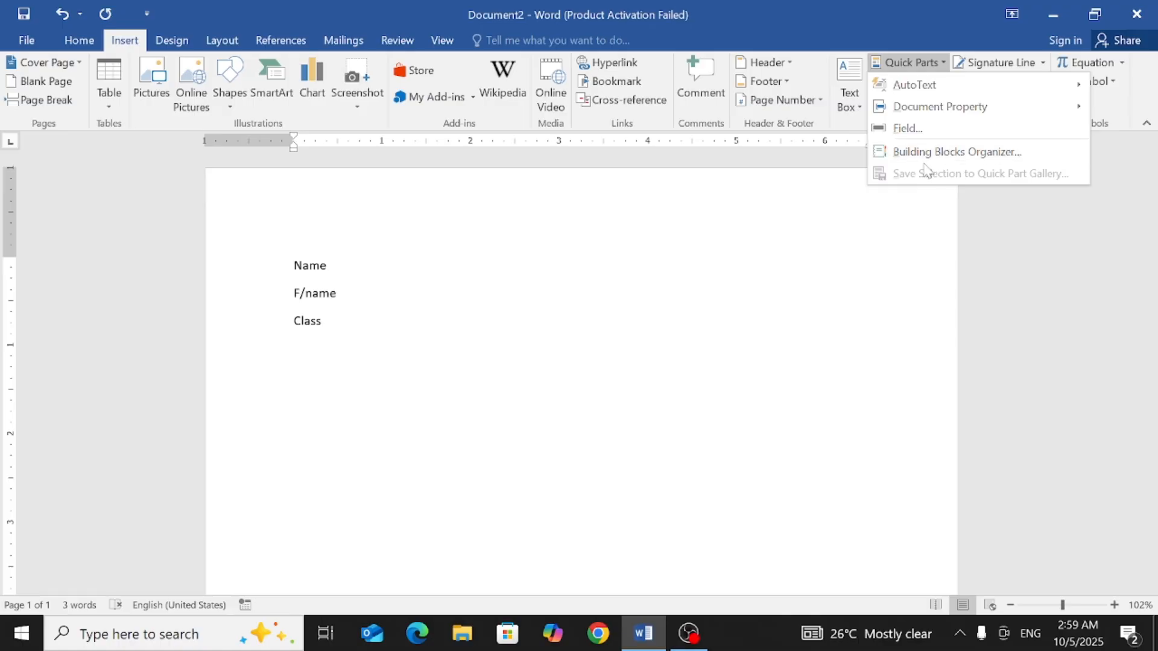
{"action": "mouse_move", "coordinate": [912, 85]}
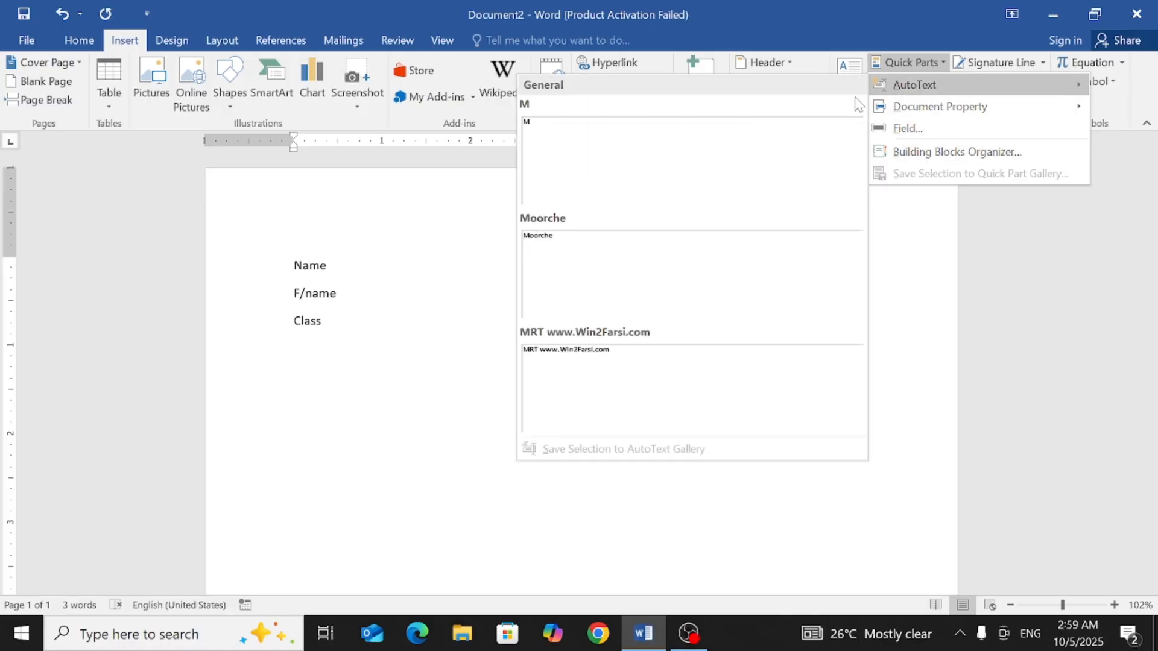
{"action": "left_click", "coordinate": [391, 331]}
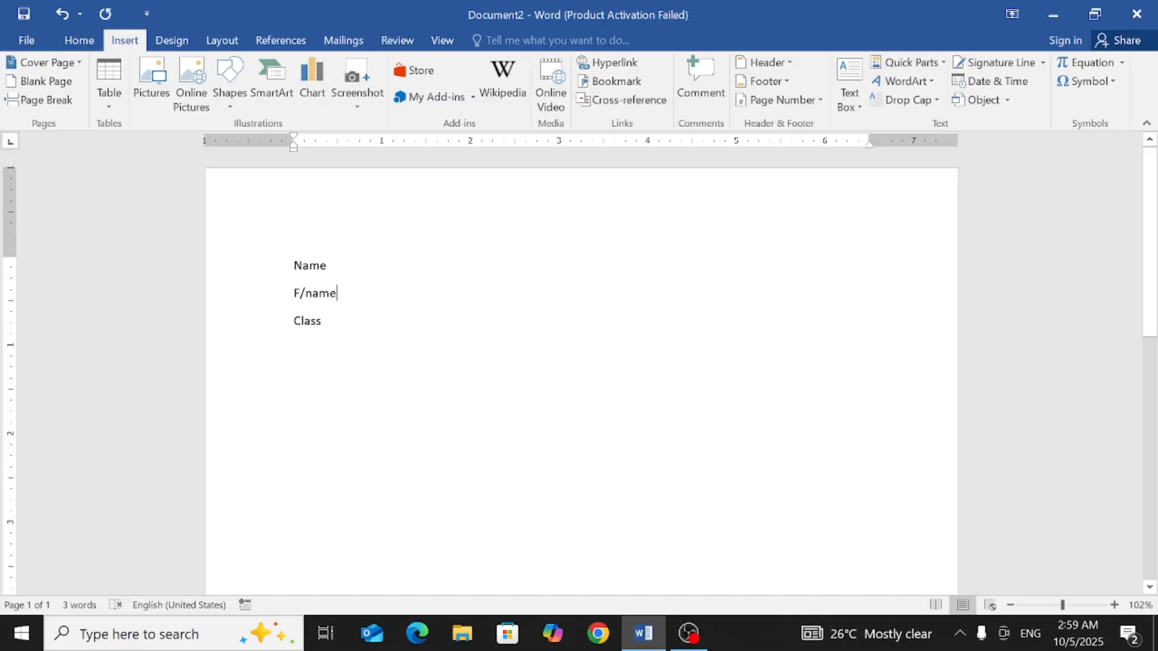
{"action": "left_click_drag", "start_coordinate": [386, 330], "coordinate": [296, 266]}
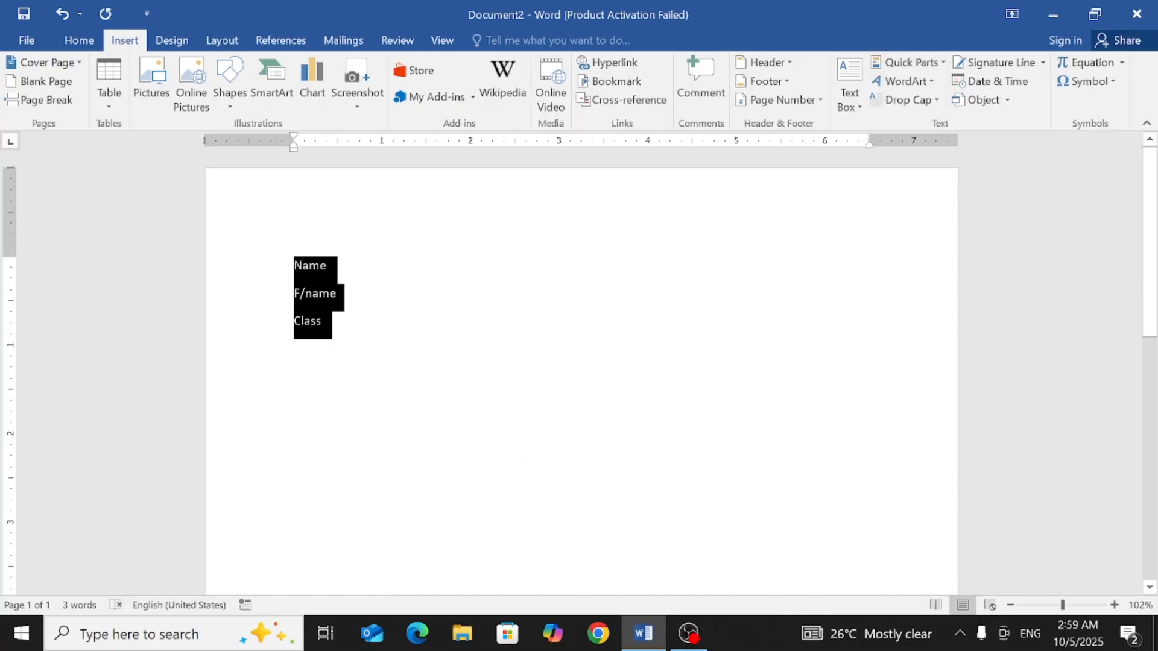
{"action": "left_click", "coordinate": [333, 332]}
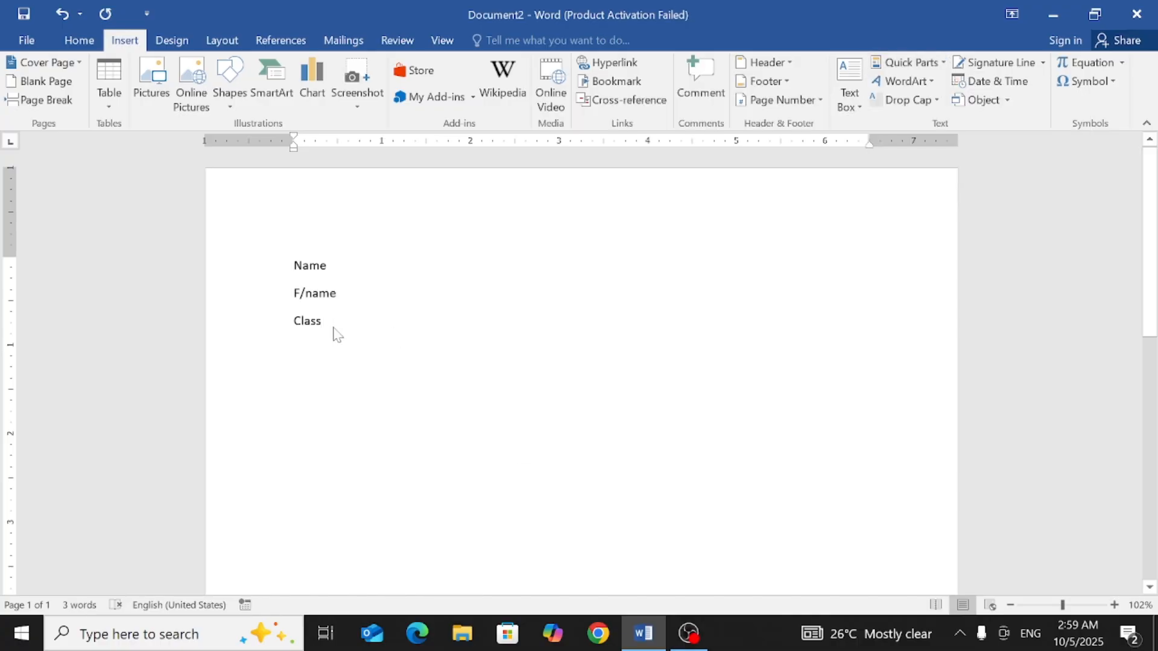
{"action": "left_click_drag", "start_coordinate": [334, 331], "coordinate": [297, 270]}
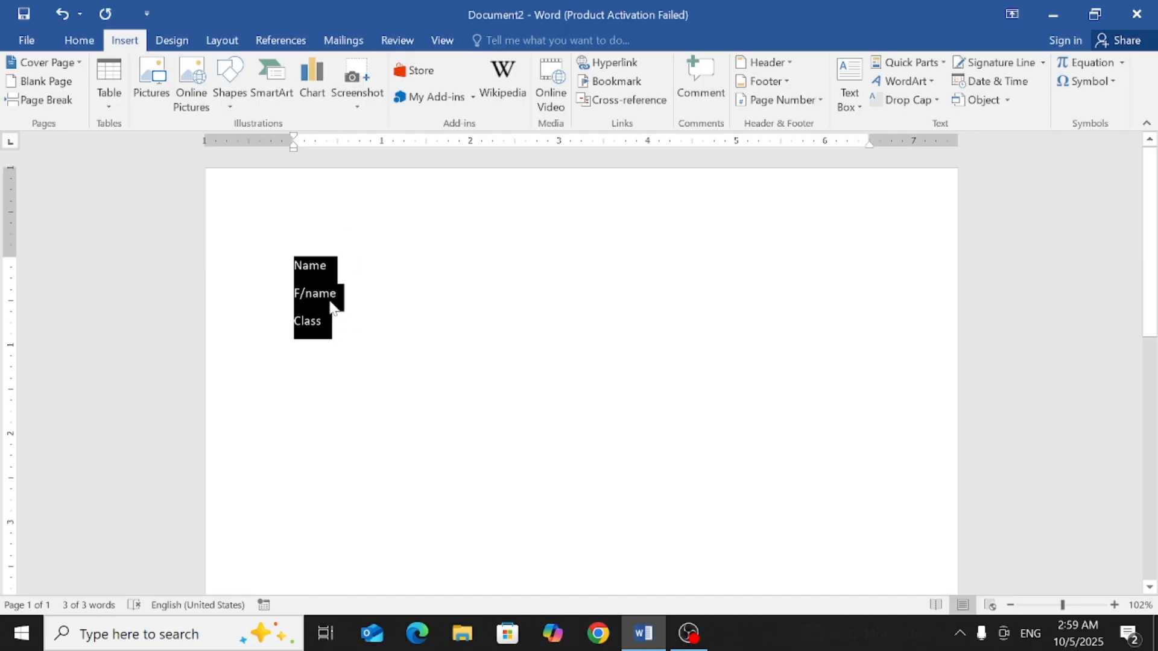
{"action": "left_click", "coordinate": [946, 62]}
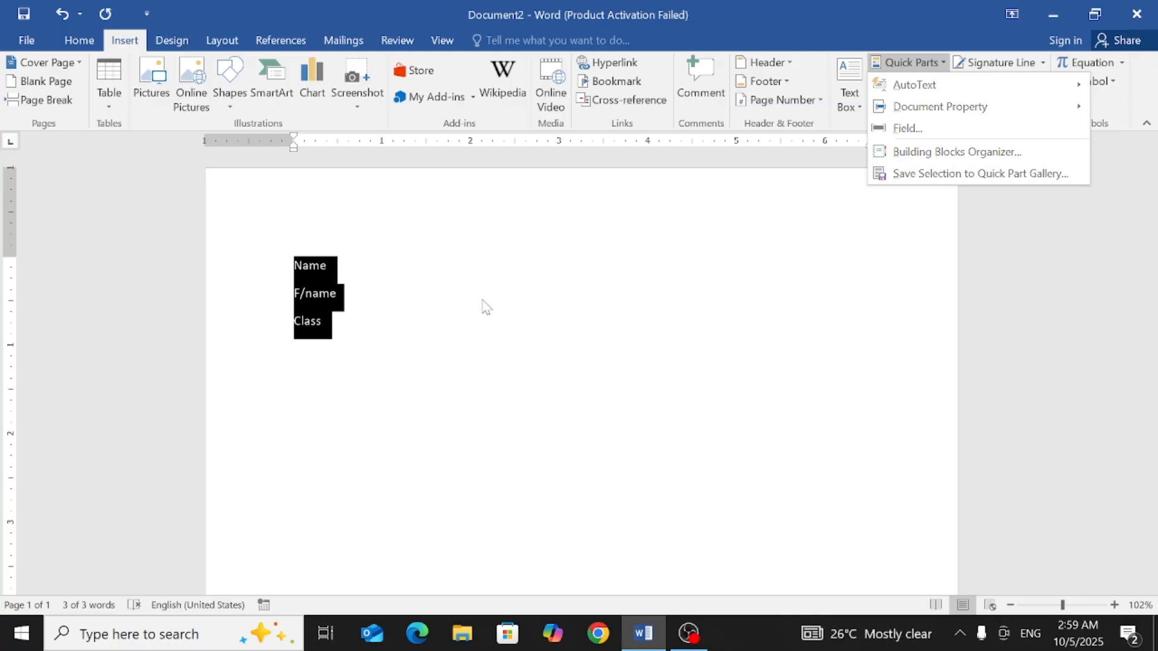
{"action": "left_click", "coordinate": [336, 314]}
{"action": "left_click", "coordinate": [349, 300]}
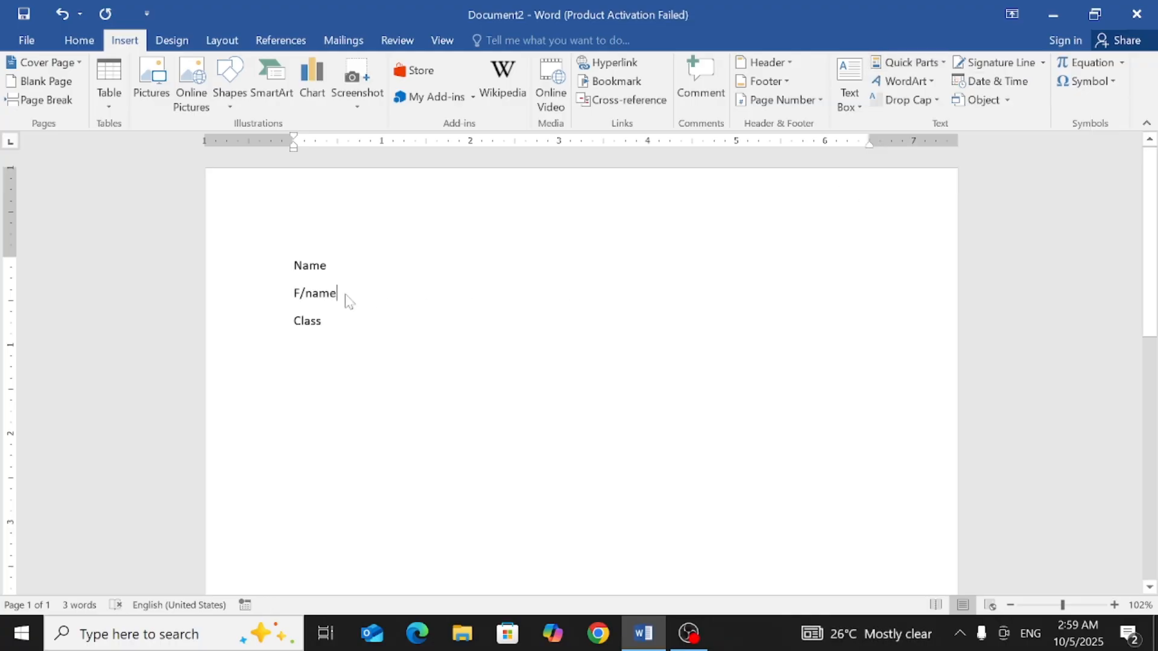
{"action": "left_click", "coordinate": [936, 64]}
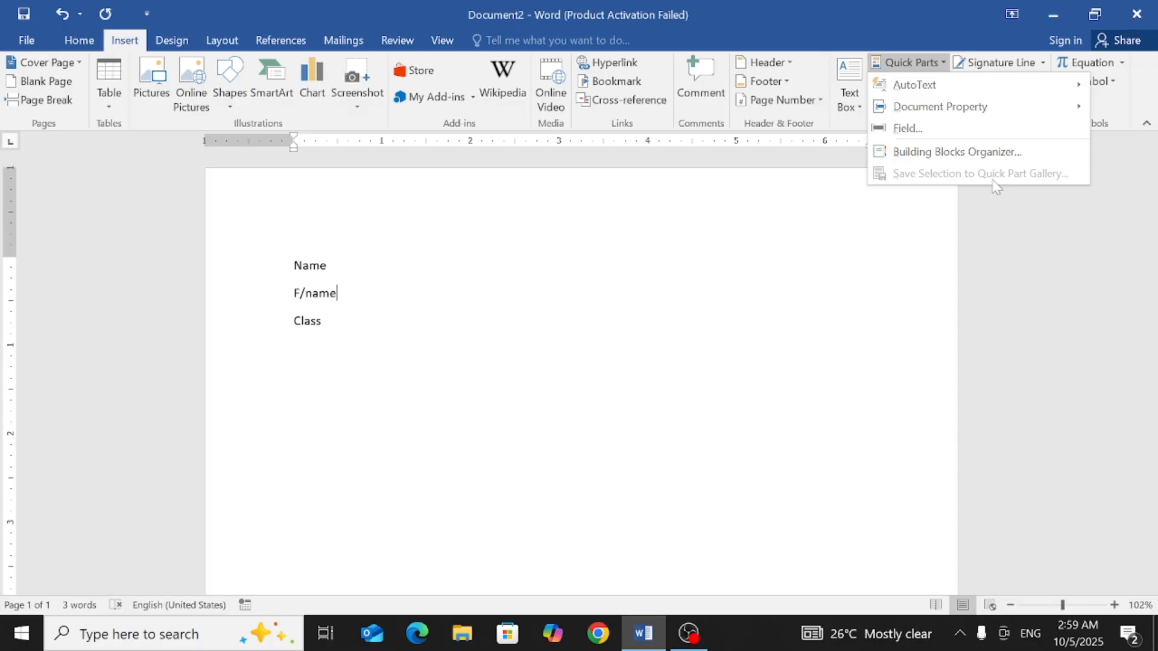
Save the Name, F/name and Class lines as a building block called Name in the Quick Parts gallery, category General, inserting content only
{"action": "left_click", "coordinate": [310, 326]}
{"action": "left_click_drag", "start_coordinate": [310, 323], "coordinate": [293, 265]}
{"action": "left_click", "coordinate": [944, 66]}
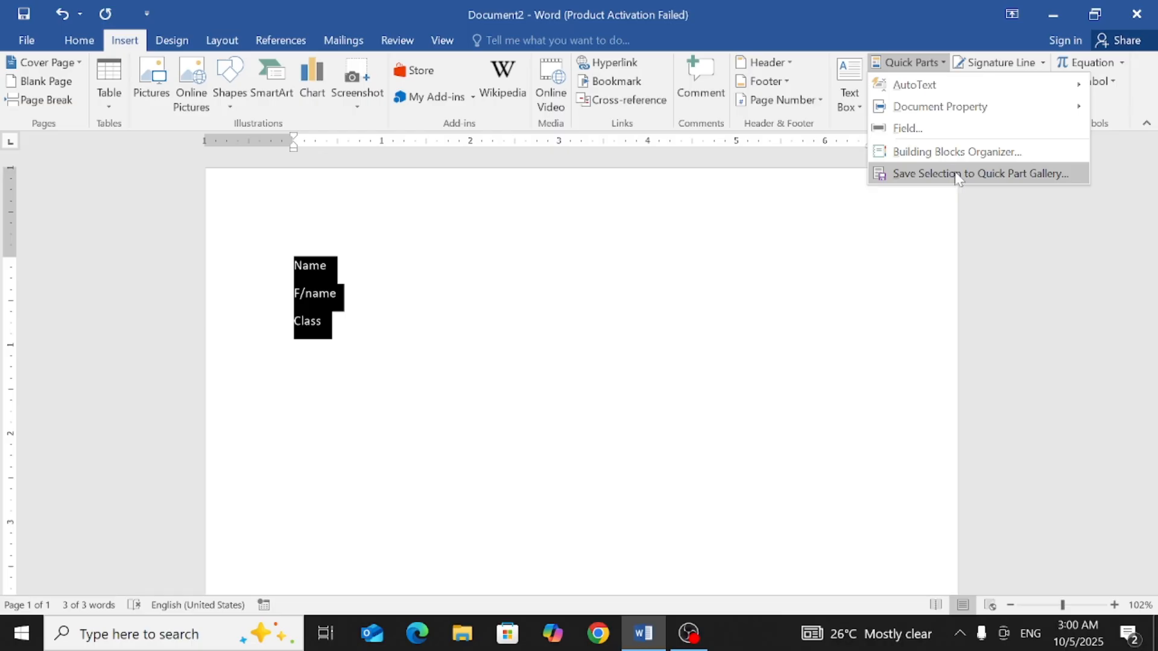
{"action": "left_click", "coordinate": [972, 174]}
{"action": "left_click_drag", "start_coordinate": [837, 147], "coordinate": [710, 150]}
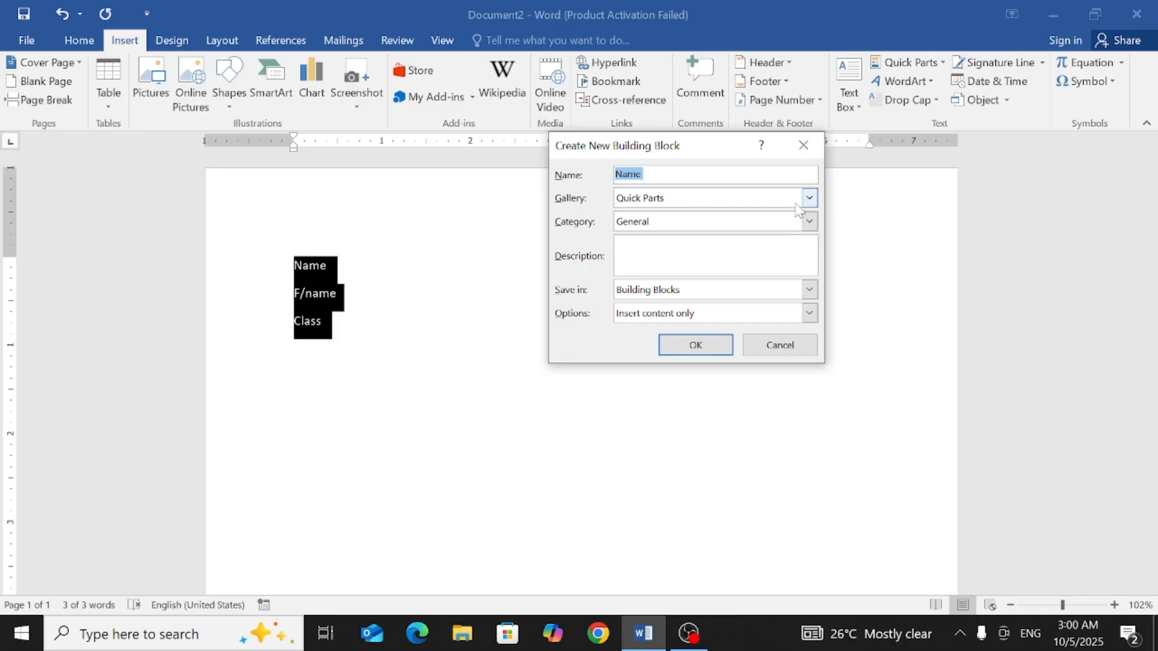
{"action": "left_click", "coordinate": [817, 200]}
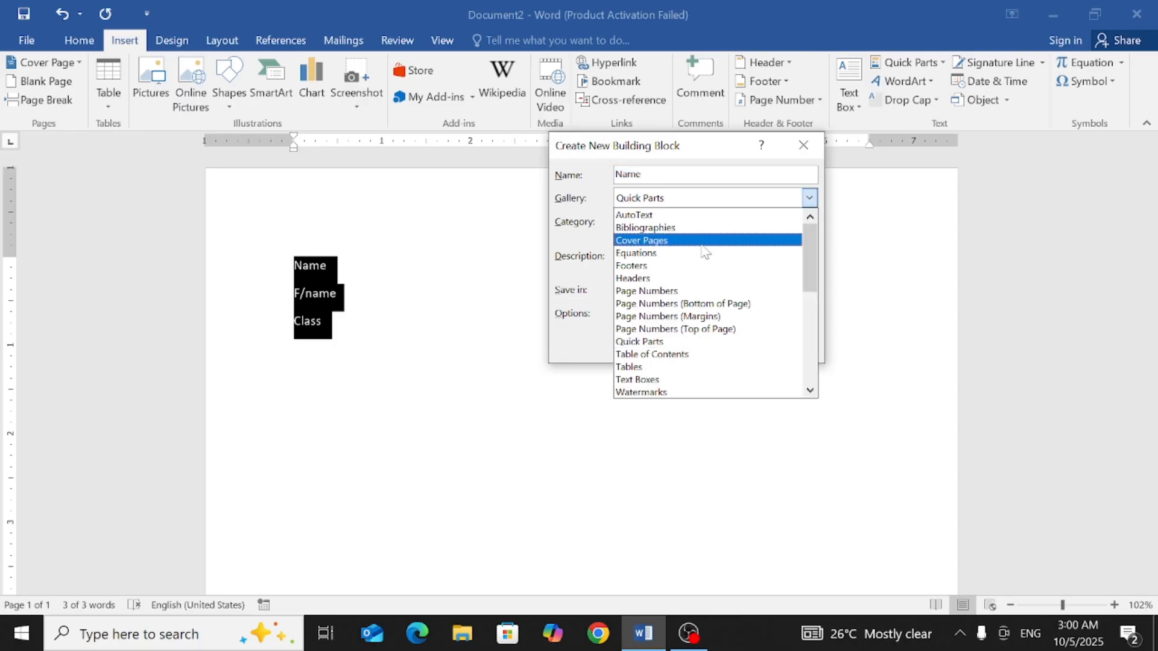
{"action": "left_click", "coordinate": [809, 198]}
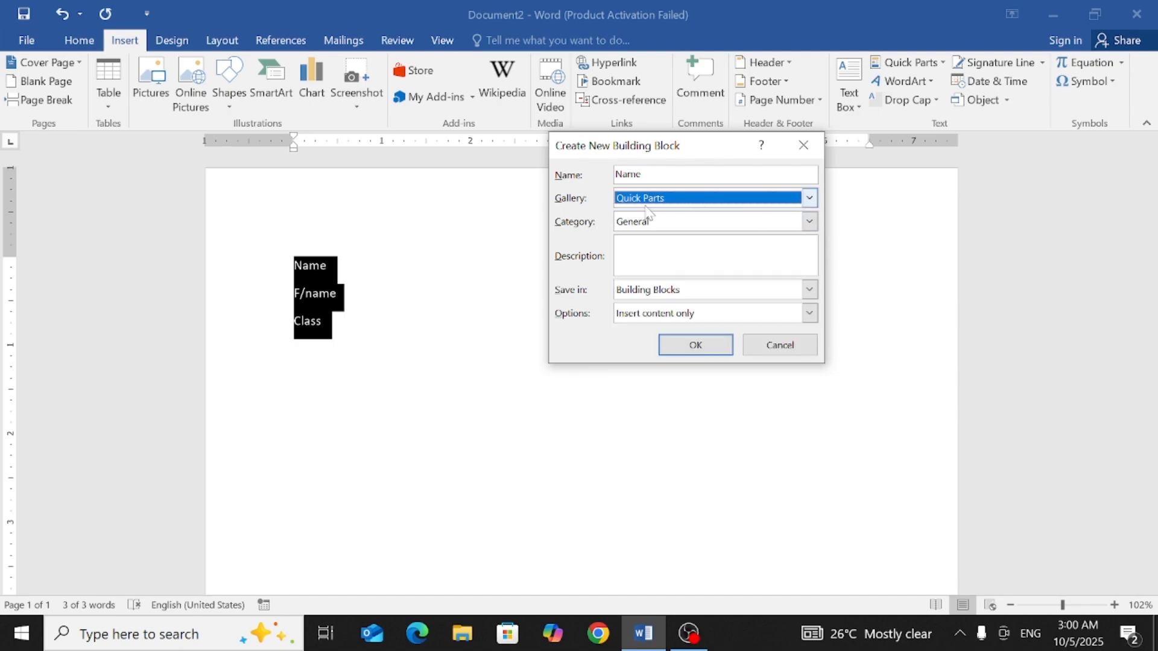
{"action": "left_click", "coordinate": [809, 223]}
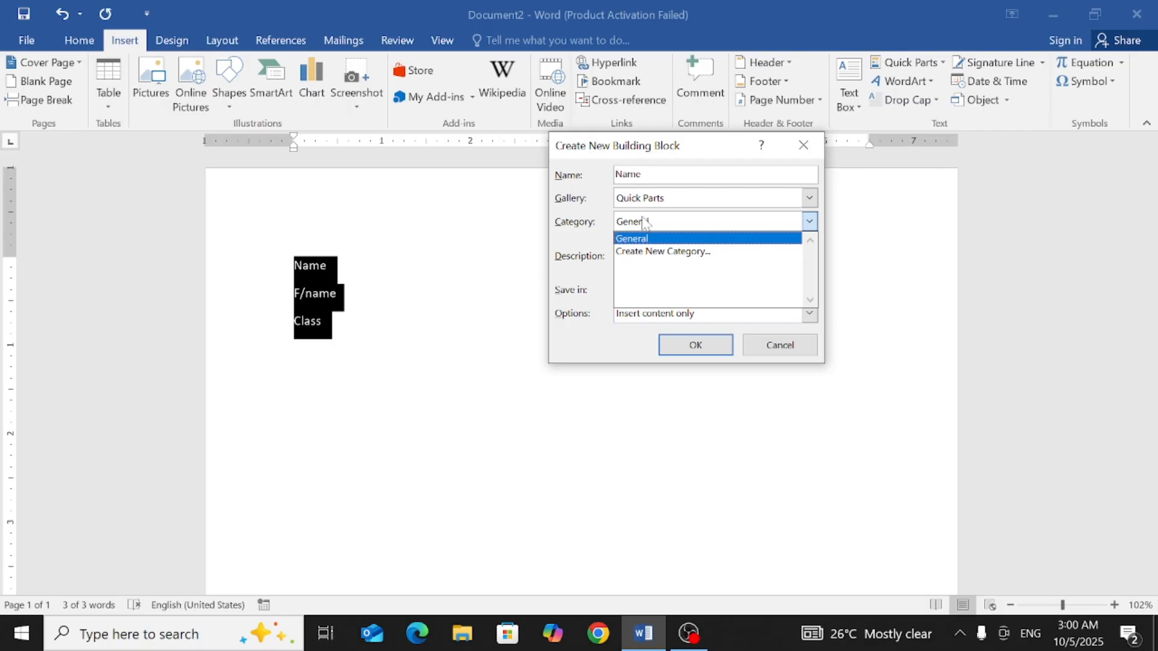
{"action": "left_click", "coordinate": [589, 236]}
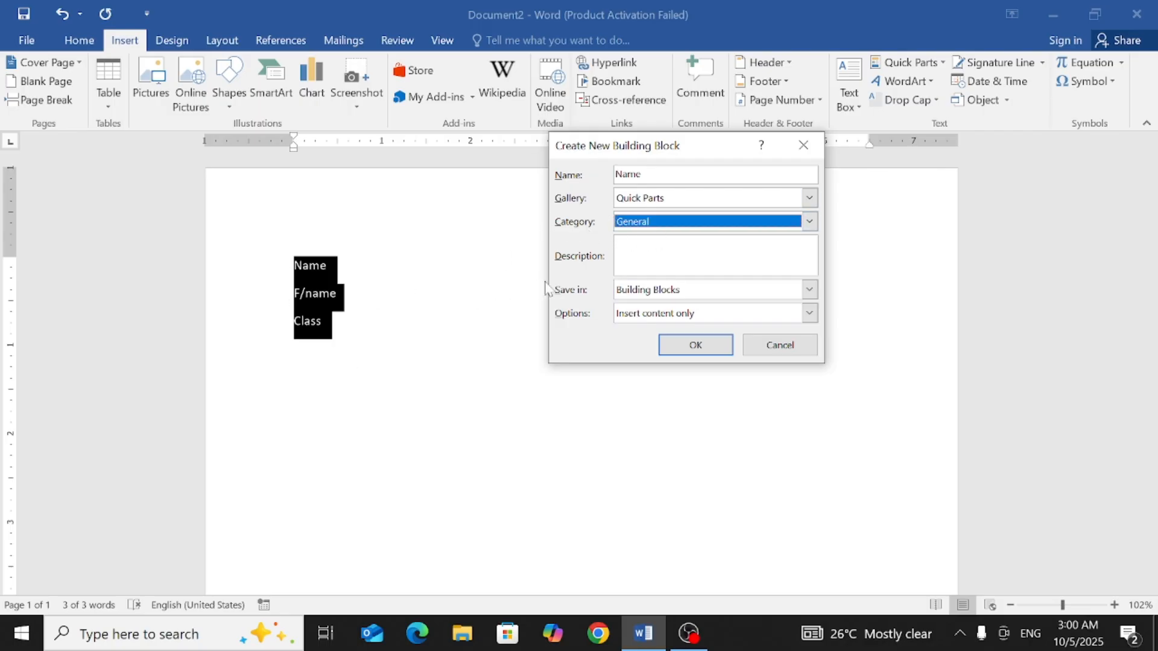
{"action": "left_click", "coordinate": [639, 248]}
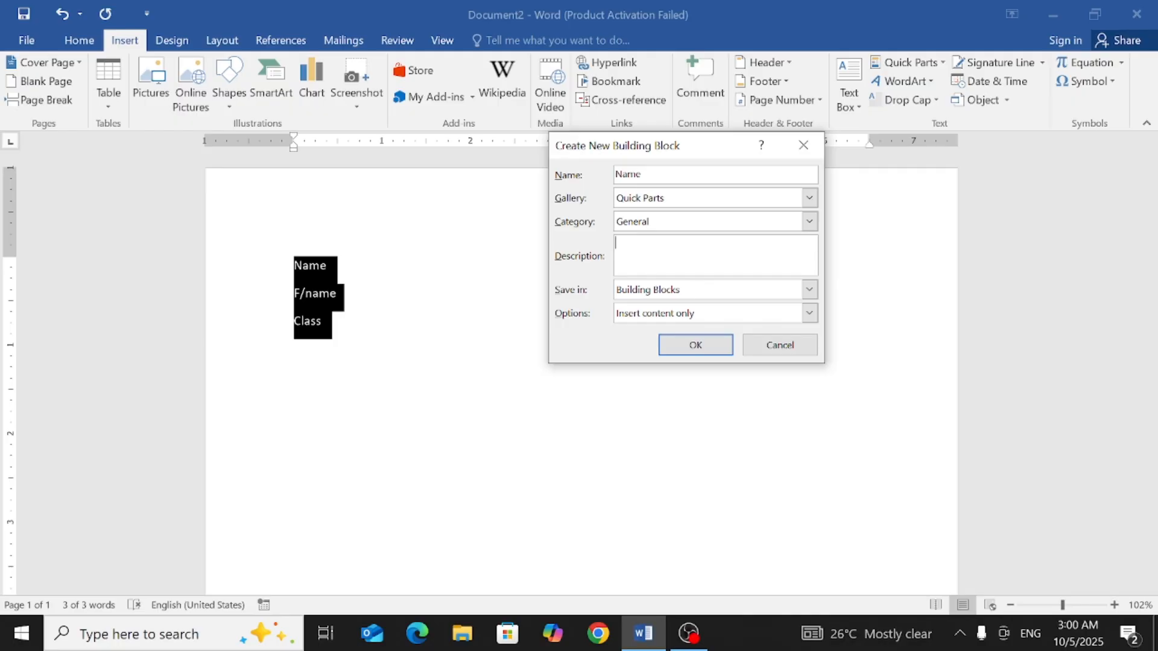
{"action": "left_click", "coordinate": [707, 345]}
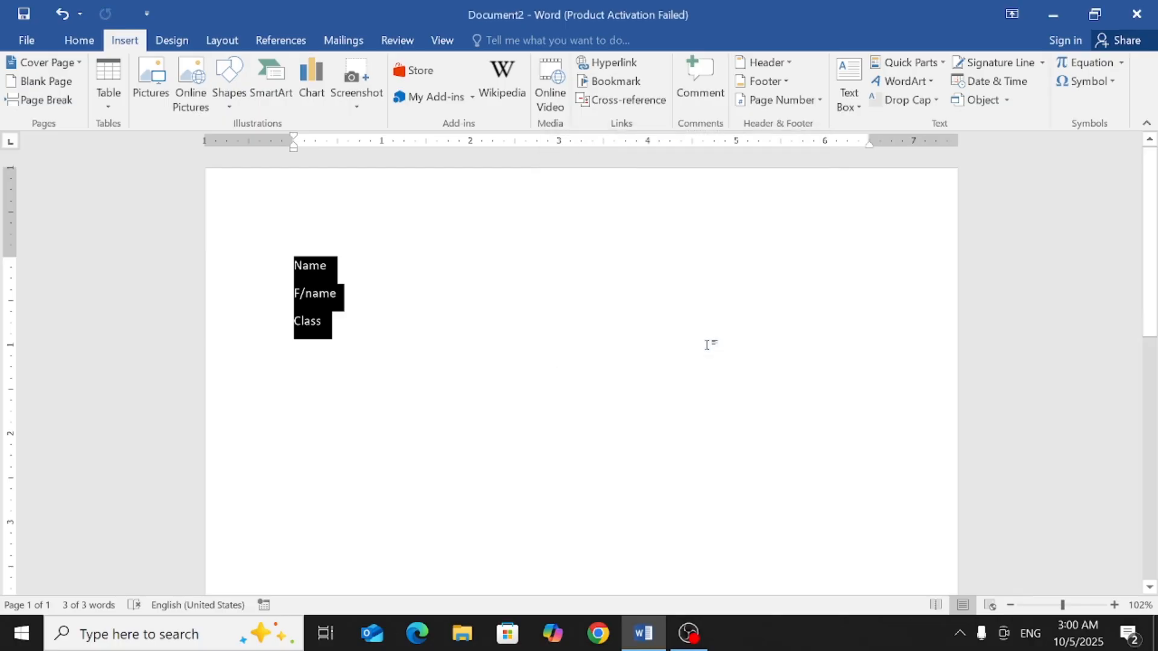
Generate sample paragraphs with =rand() below the Class line and insert a page break after them
{"action": "left_click", "coordinate": [326, 338]}
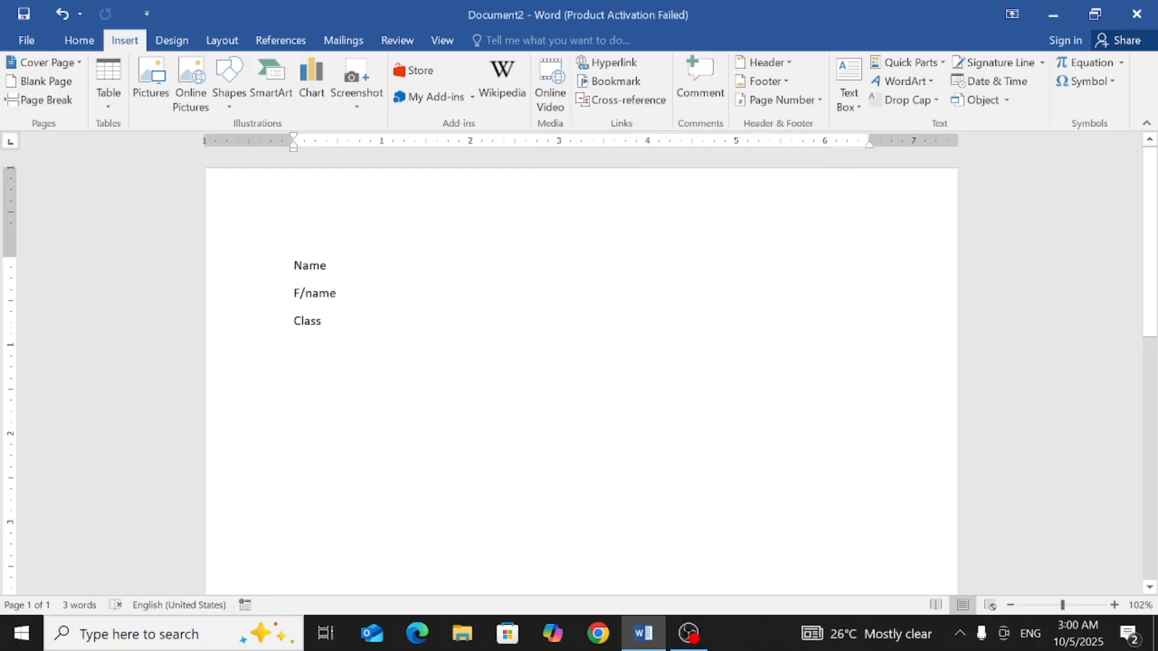
{"action": "key", "text": "Return"}
{"action": "type", "text": "=ran"}
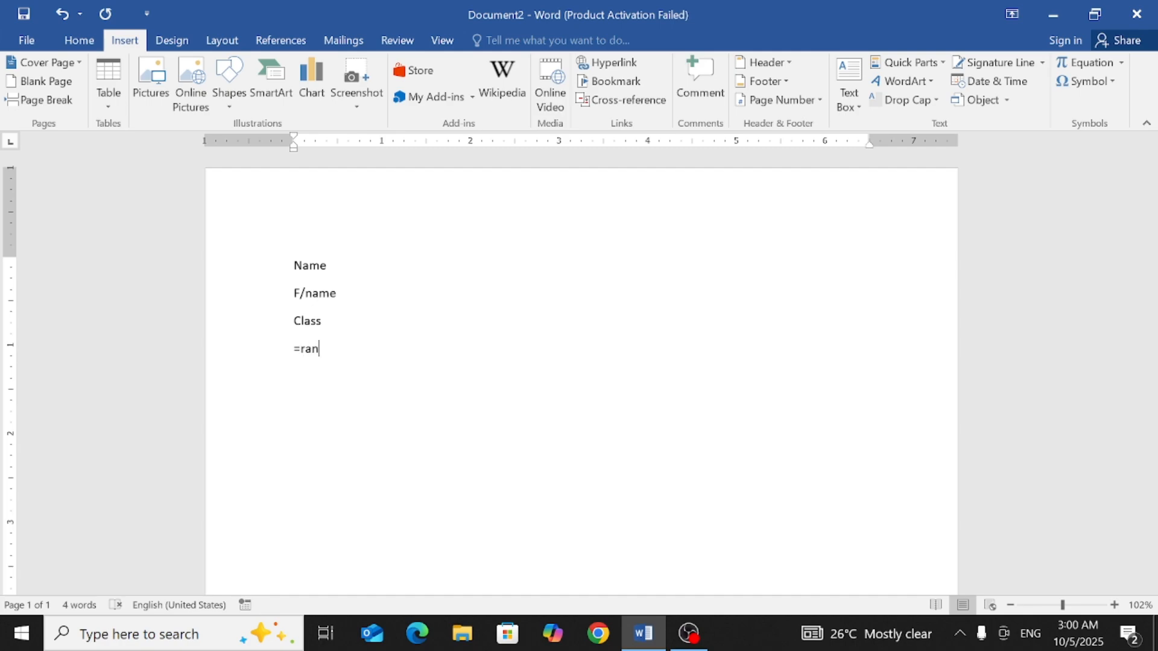
{"action": "type", "text": "d()"}
{"action": "key", "text": "Return"}
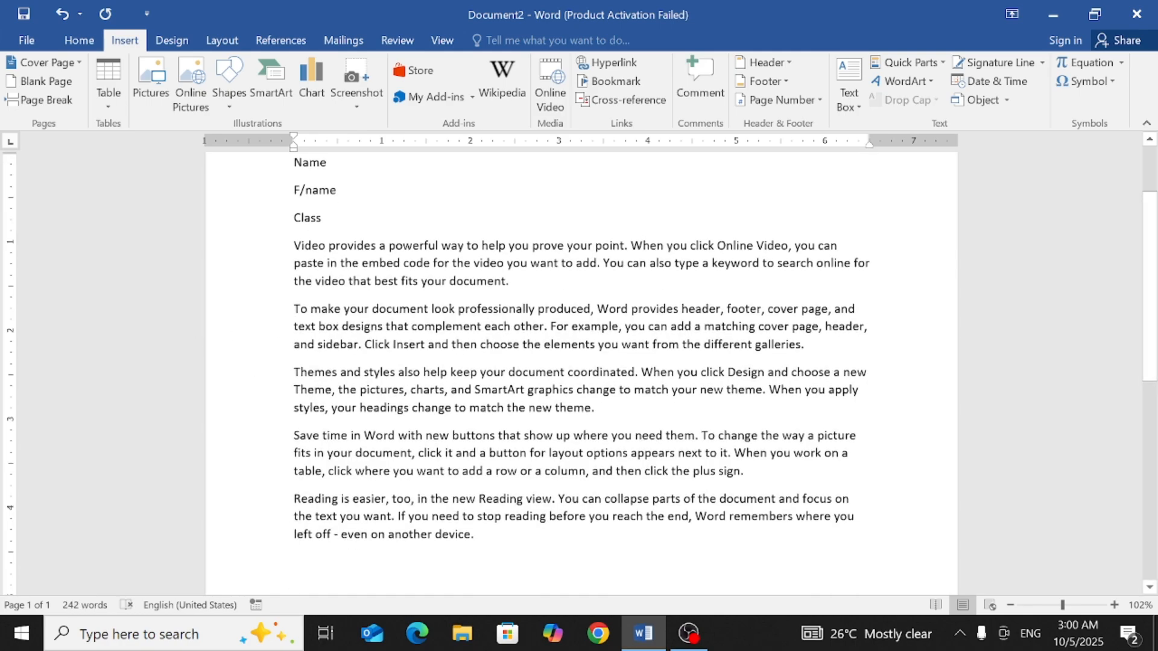
{"action": "key", "text": "ctrl+Return"}
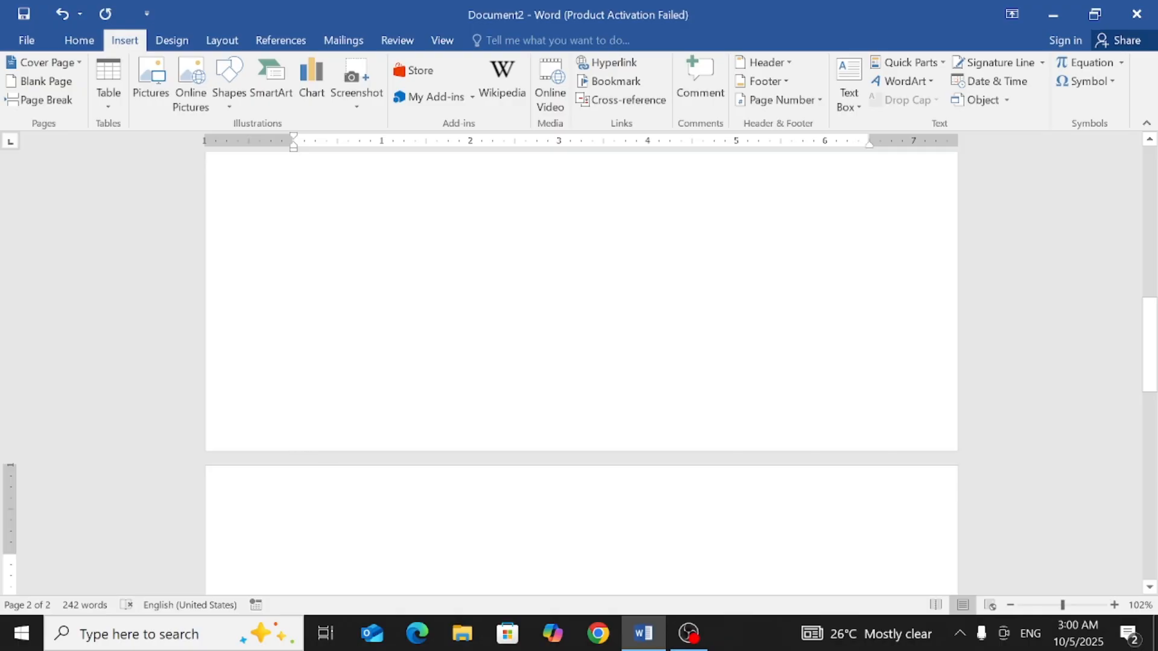
Insert the saved Name building block from the Quick Parts gallery at the start of the second page
{"action": "left_click", "coordinate": [944, 66]}
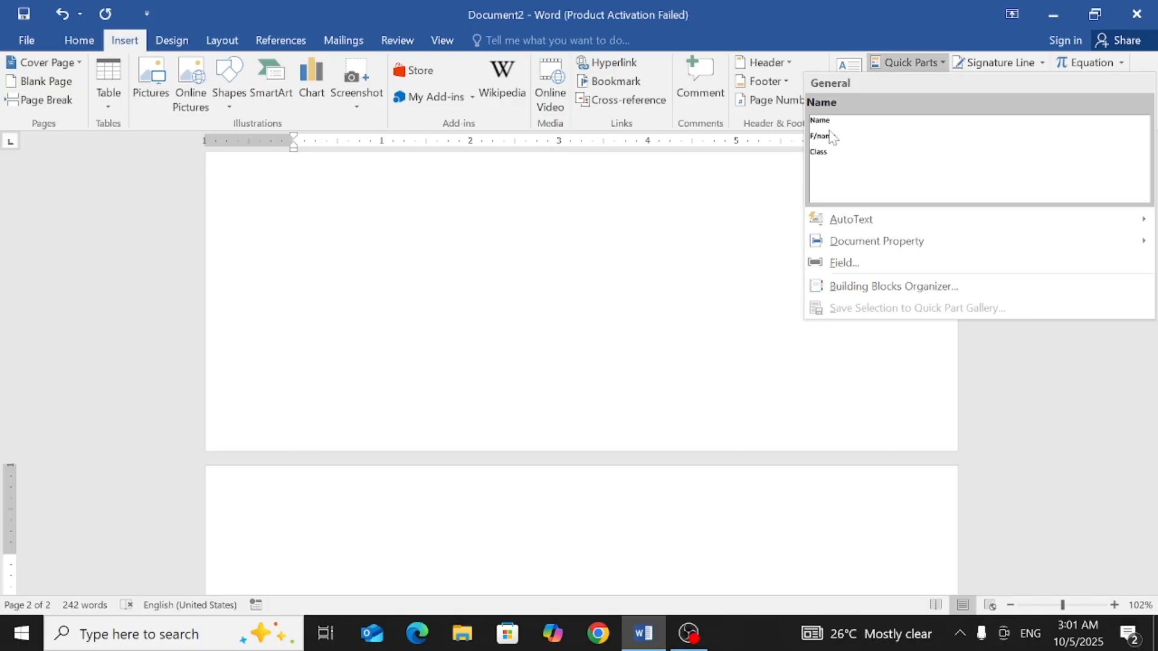
{"action": "left_click", "coordinate": [838, 155]}
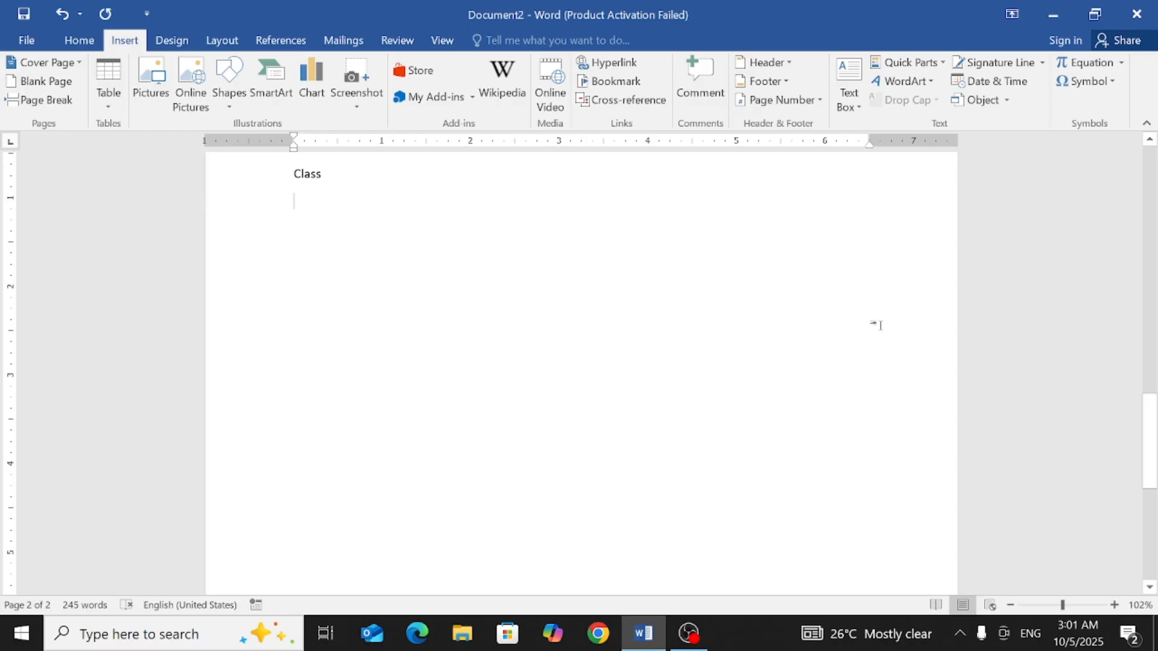
{"action": "left_click_drag", "start_coordinate": [1150, 441], "coordinate": [1150, 385]}
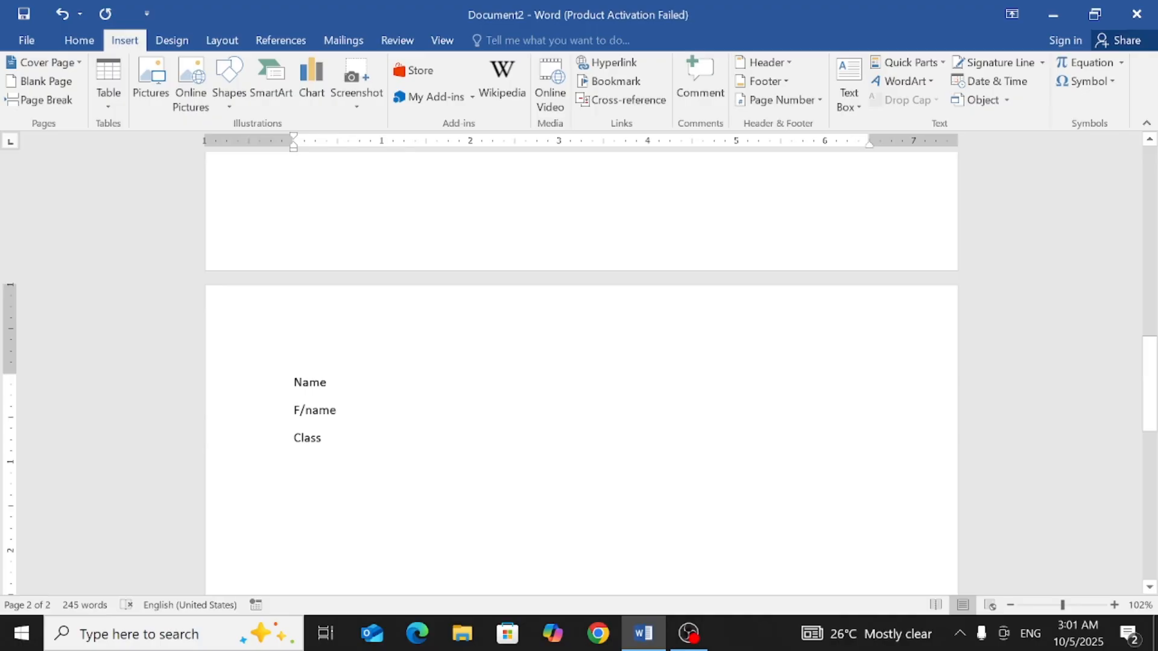
{"action": "left_click", "coordinate": [928, 65]}
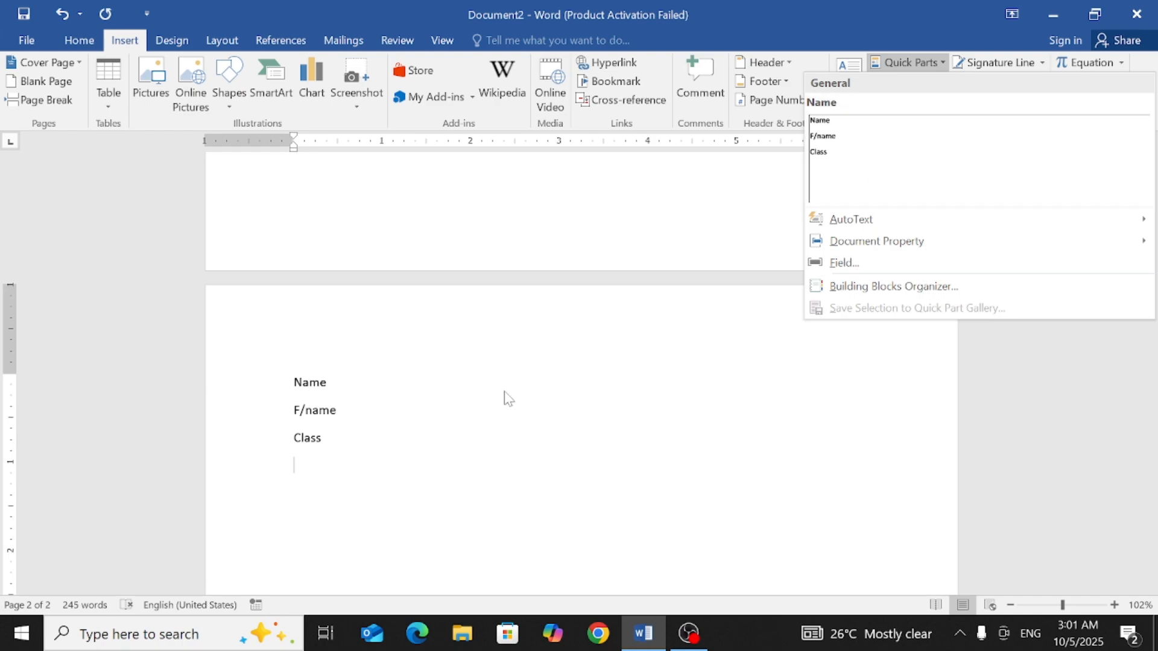
{"action": "left_click", "coordinate": [280, 480]}
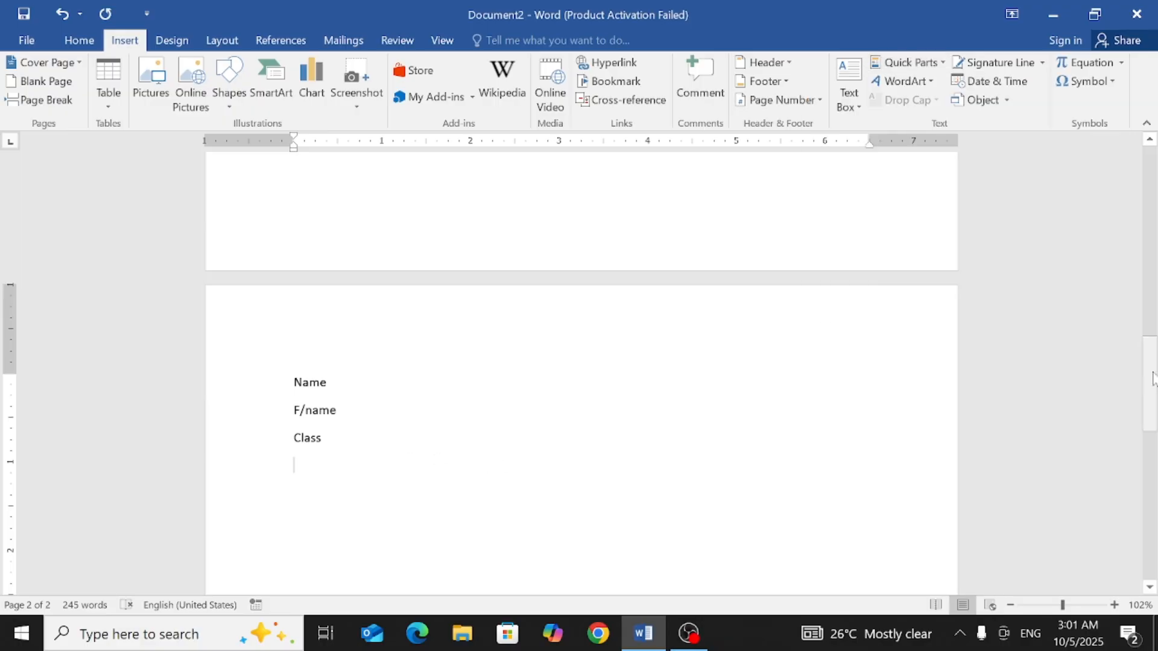
Insert WordArt in the black style with a white outline and hard shadow, and move it toward the page's middle
{"action": "left_click", "coordinate": [926, 81]}
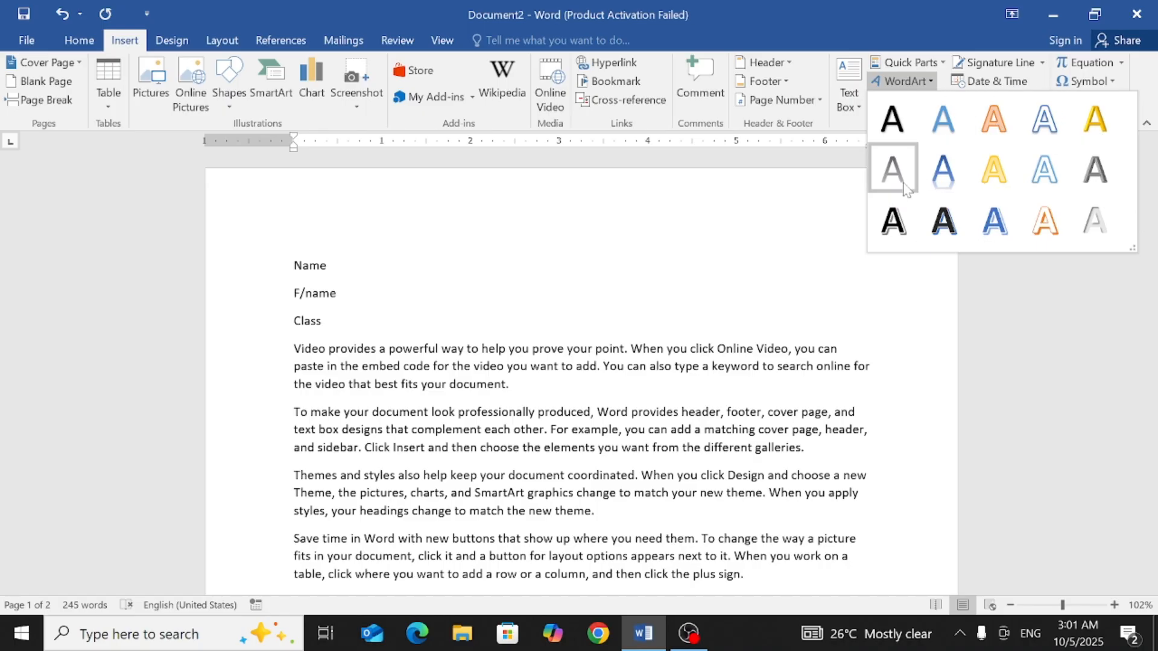
{"action": "left_click", "coordinate": [894, 224]}
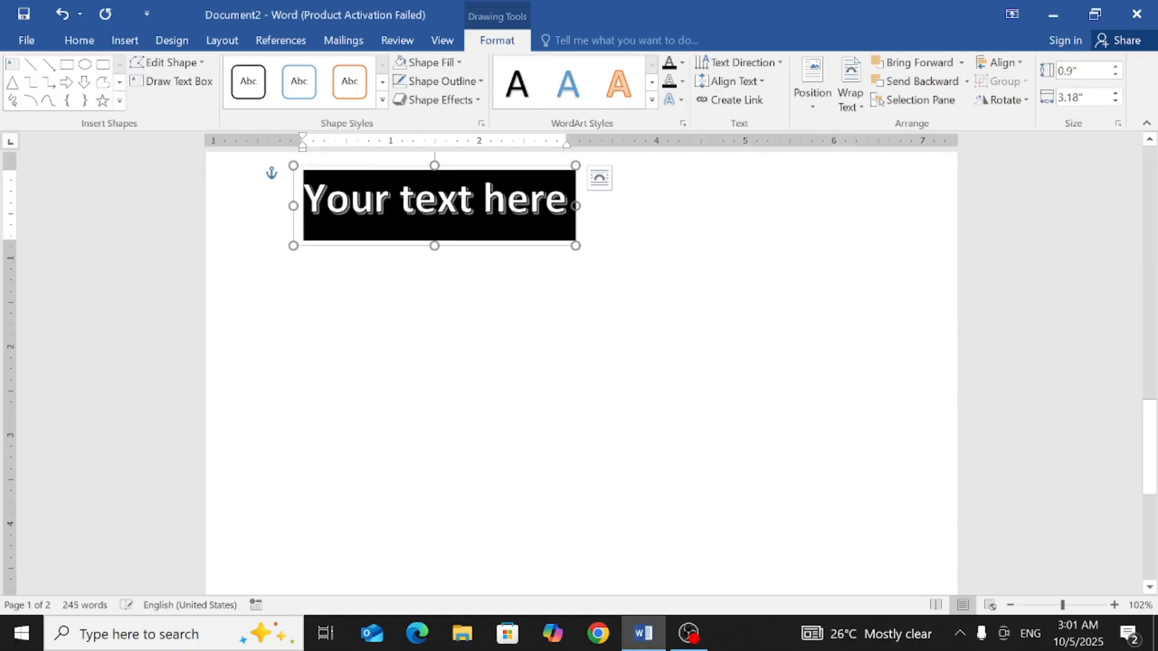
{"action": "left_click_drag", "start_coordinate": [522, 163], "coordinate": [638, 171]}
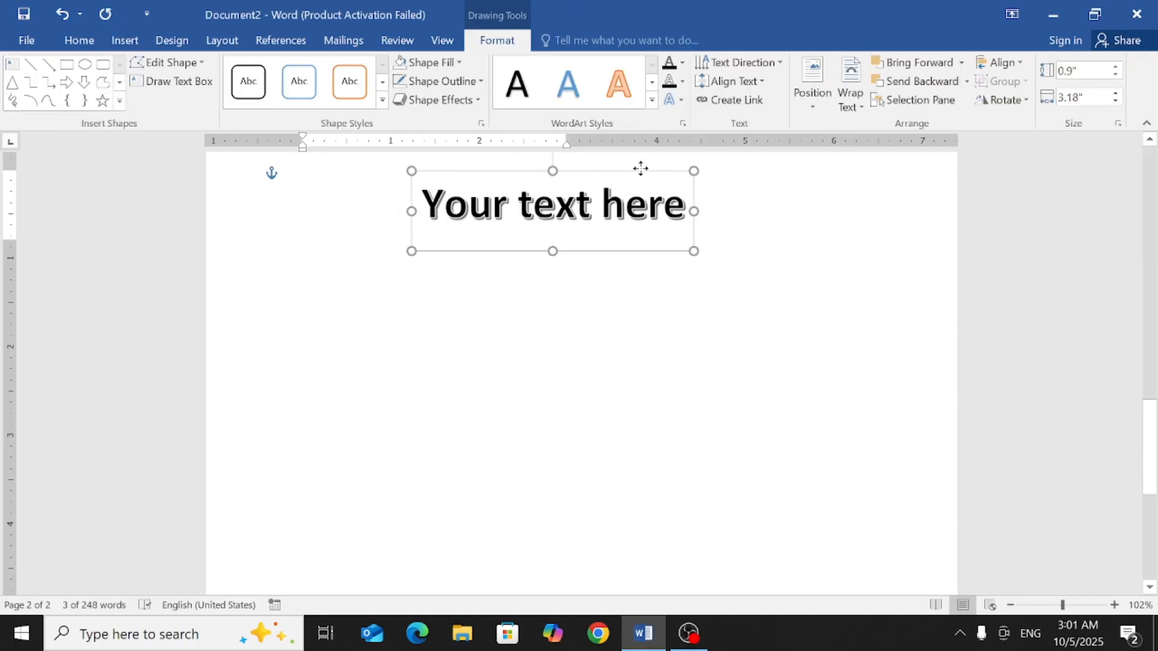
Replace the WordArt placeholder text with "Praxis institute of foreign langauge"
{"action": "double_click", "coordinate": [592, 205]}
{"action": "left_click", "coordinate": [591, 205]}
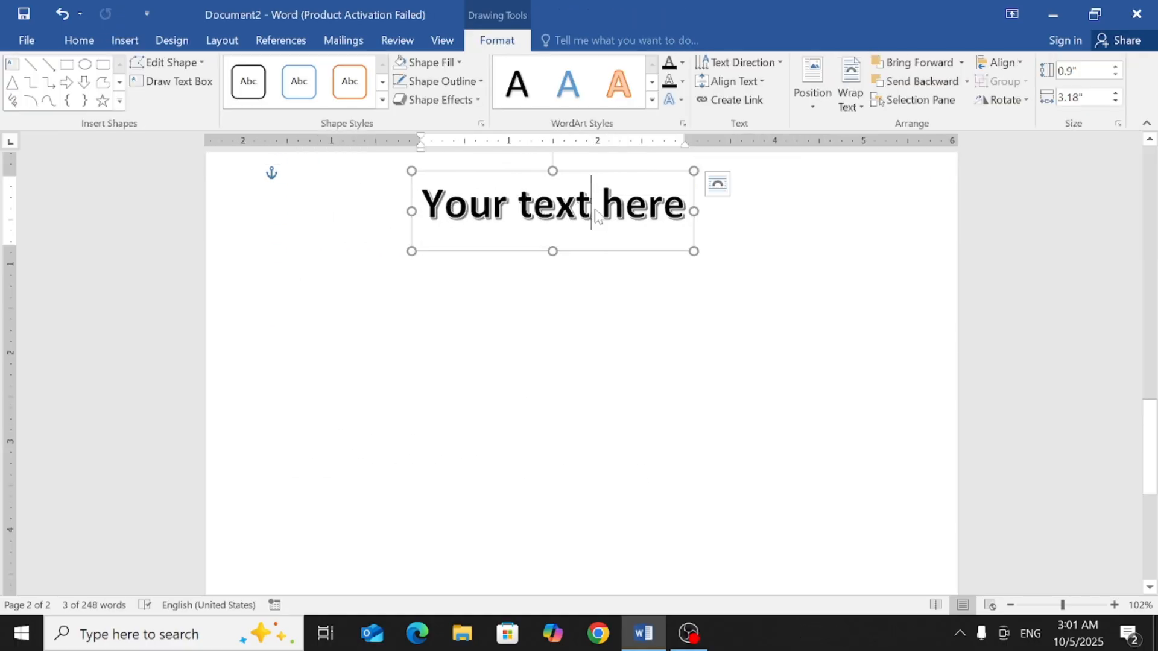
{"action": "triple_click", "coordinate": [592, 205]}
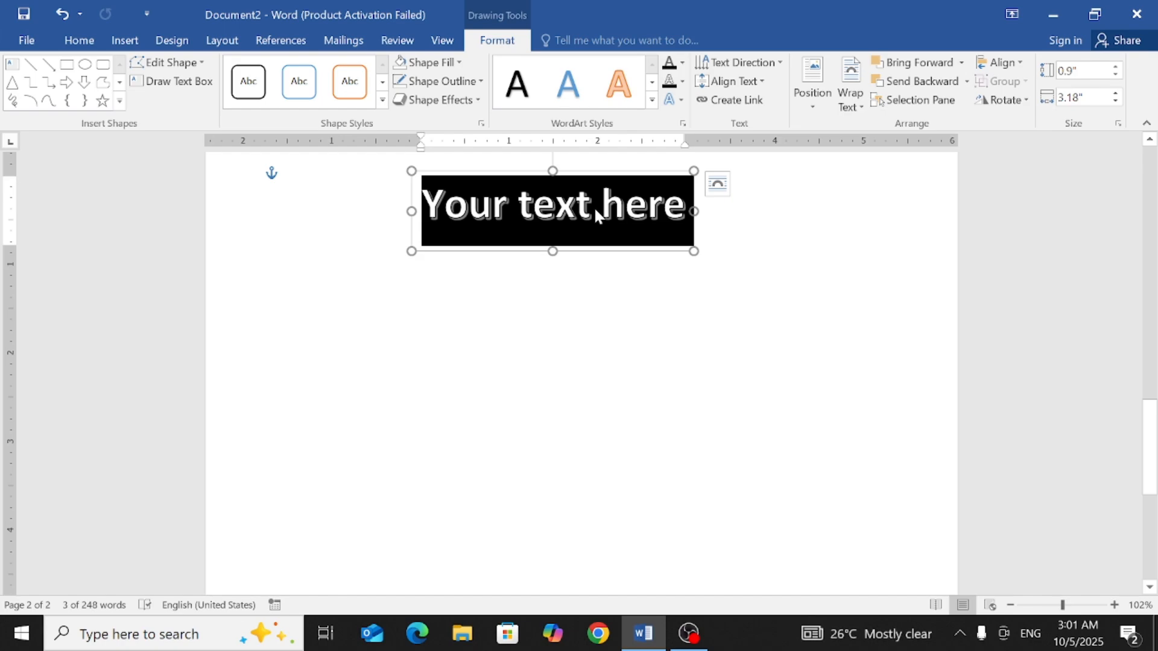
{"action": "key", "text": "Delete"}
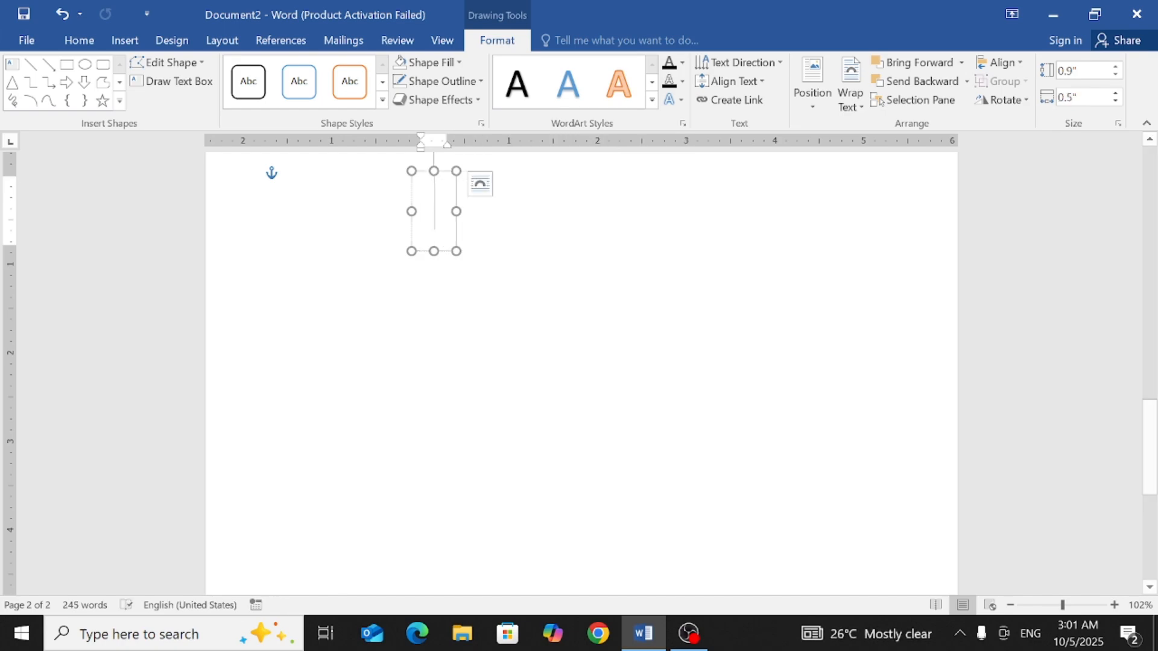
{"action": "type", "text": "Praxis"}
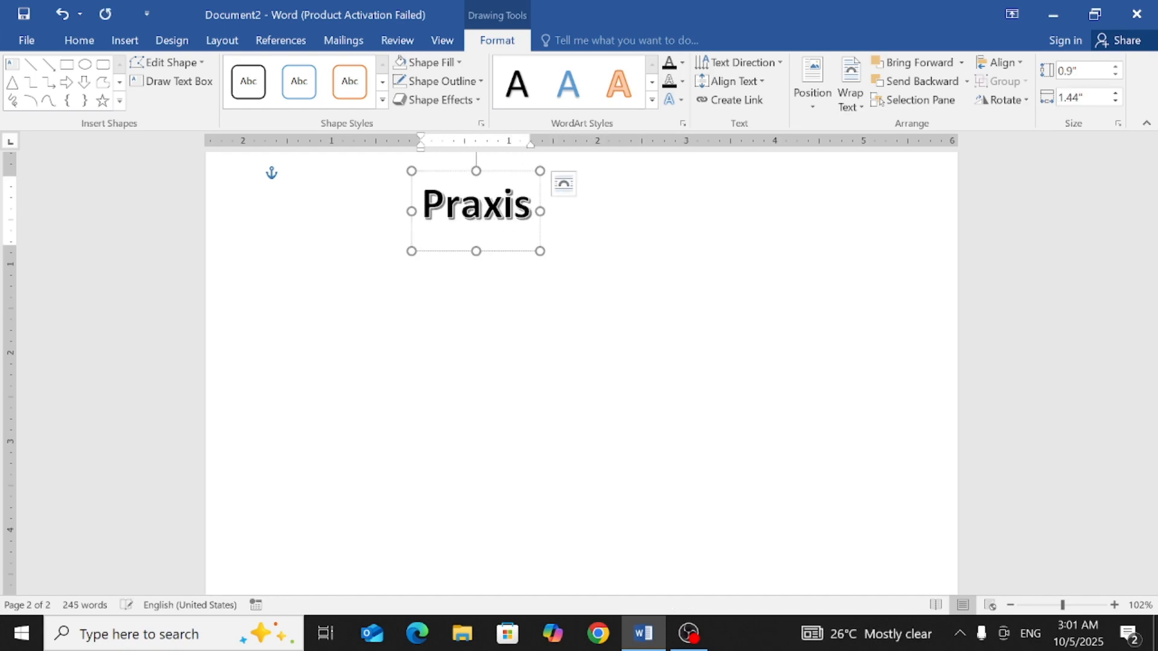
{"action": "type", "text": " insitu"}
{"action": "key", "text": "BackSpace"}
{"action": "key", "text": "BackSpace"}
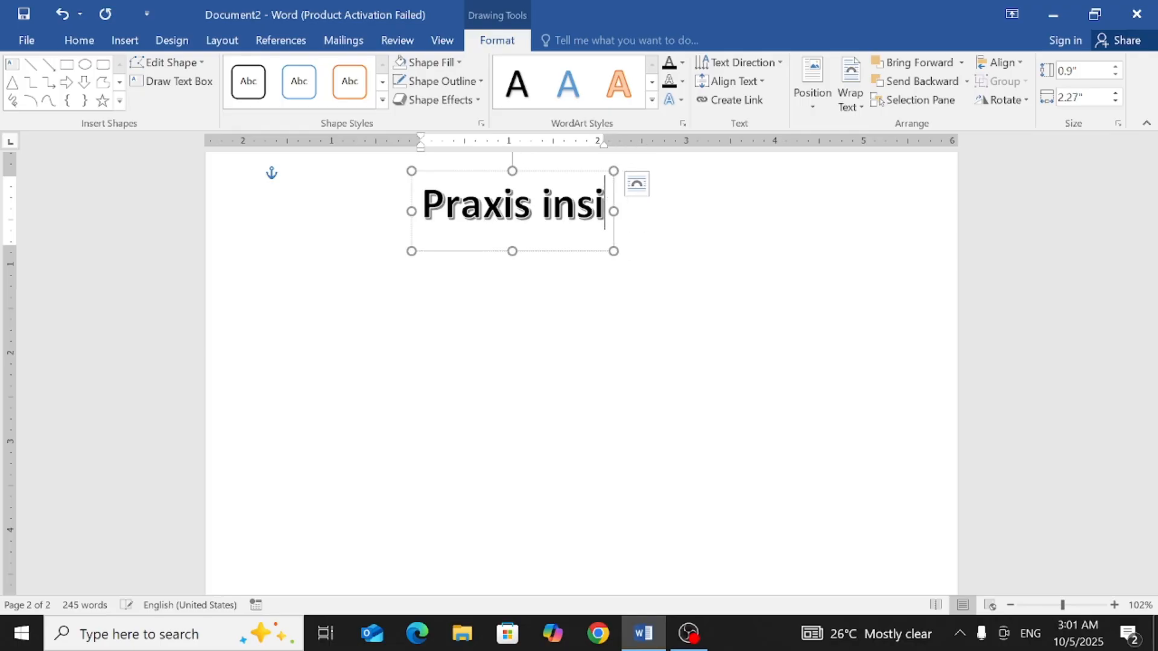
{"action": "key", "text": "BackSpace"}
{"action": "type", "text": "tiu"}
{"action": "key", "text": "BackSpace"}
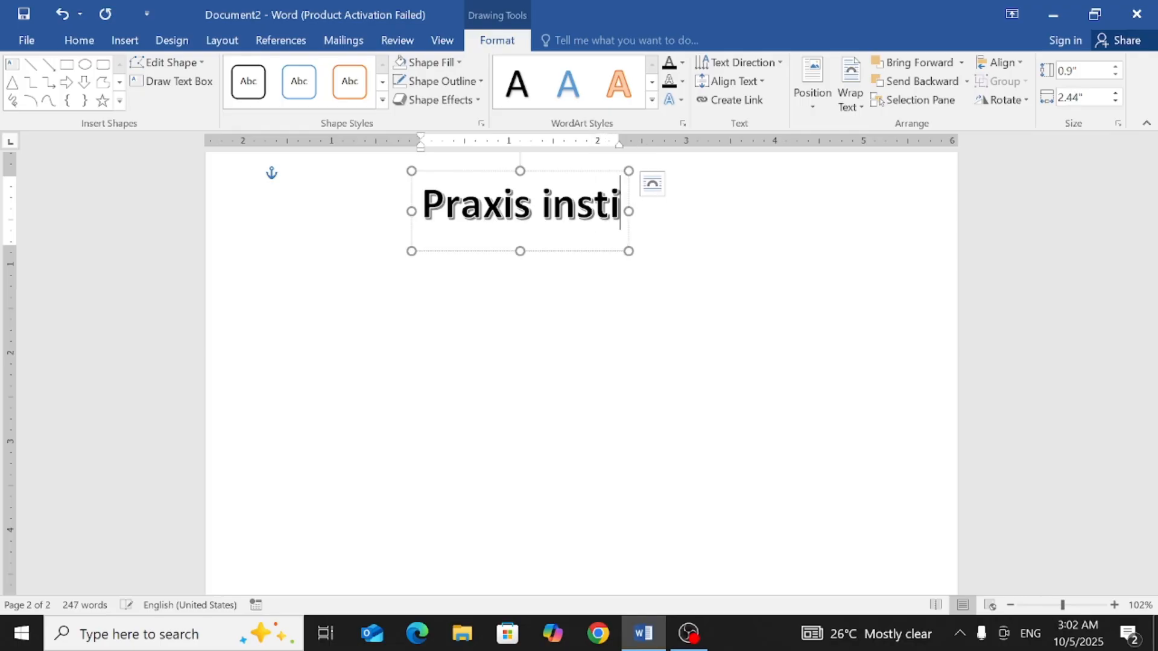
{"action": "type", "text": "ti"}
{"action": "key", "text": "BackSpace"}
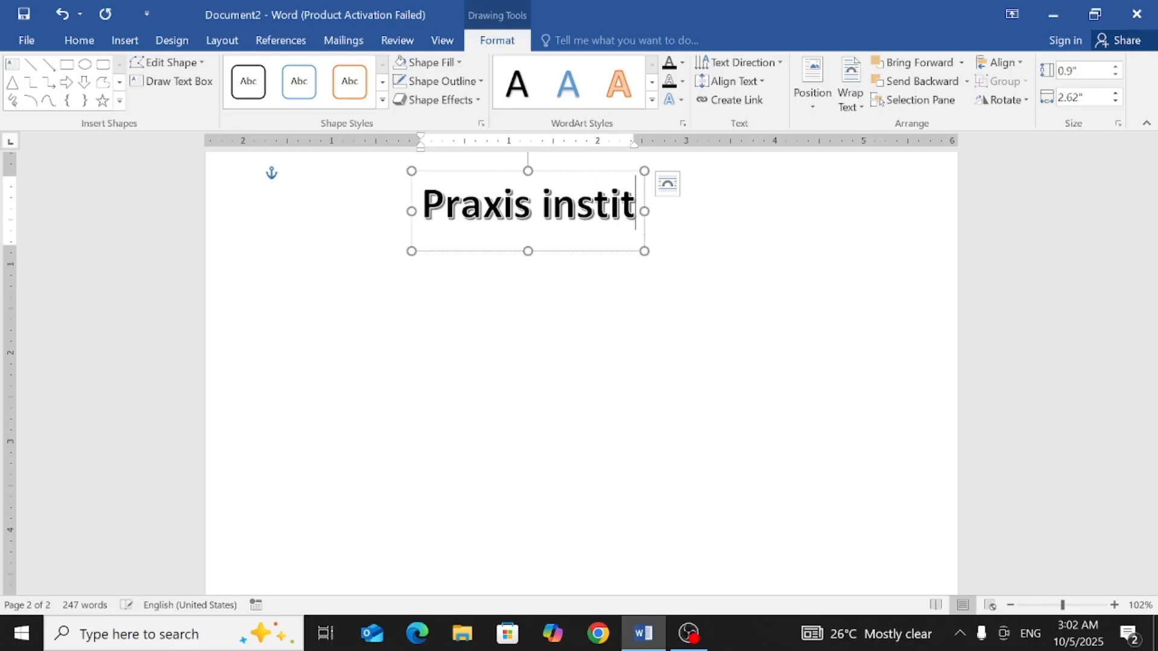
{"action": "type", "text": "ute of foreing"}
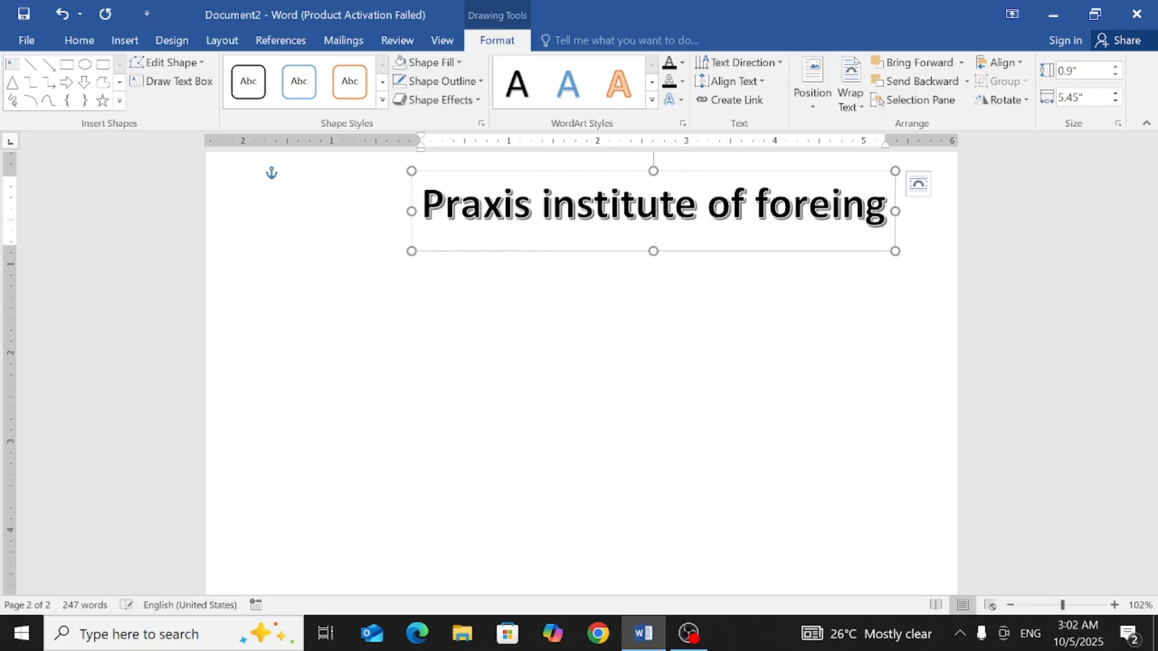
{"action": "key", "text": "BackSpace"}
{"action": "type", "text": "gn langaug"}
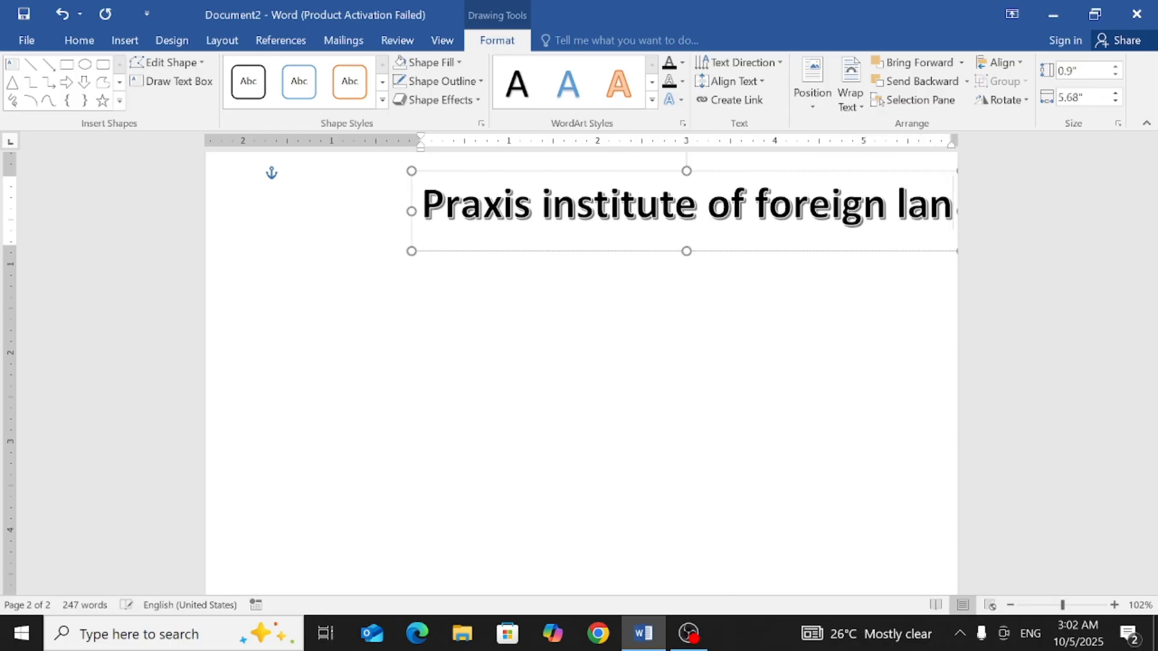
{"action": "type", "text": "e"}
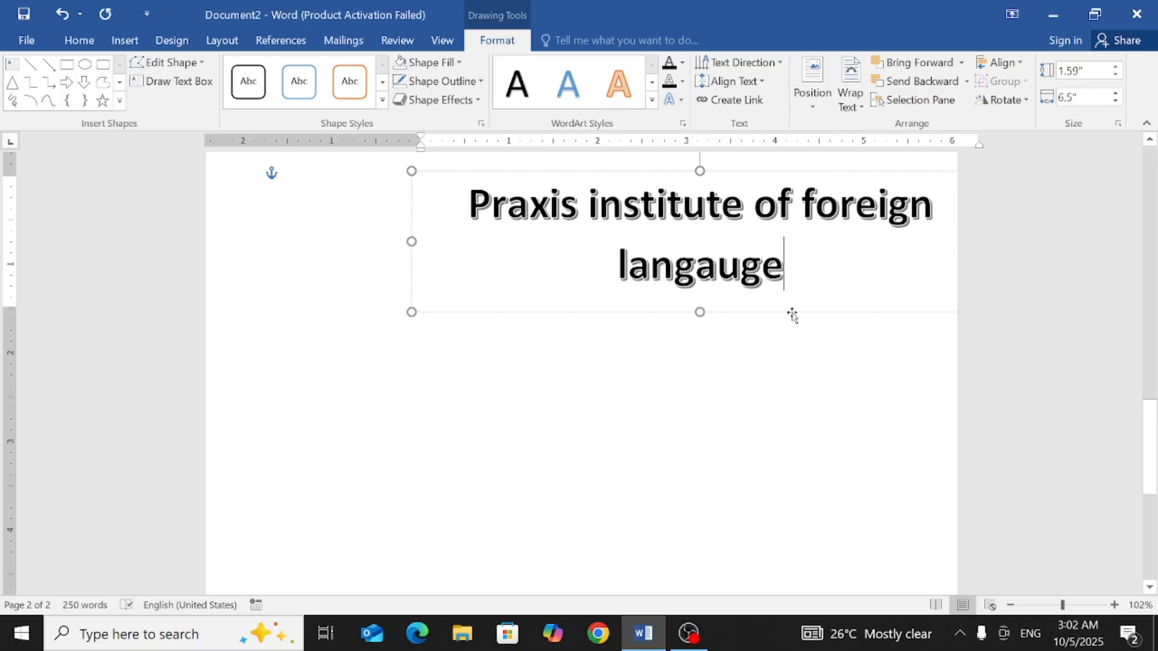
Reposition the WordArt frame so it sits roughly centred across the width of the page
{"action": "left_click_drag", "start_coordinate": [791, 310], "coordinate": [730, 315]}
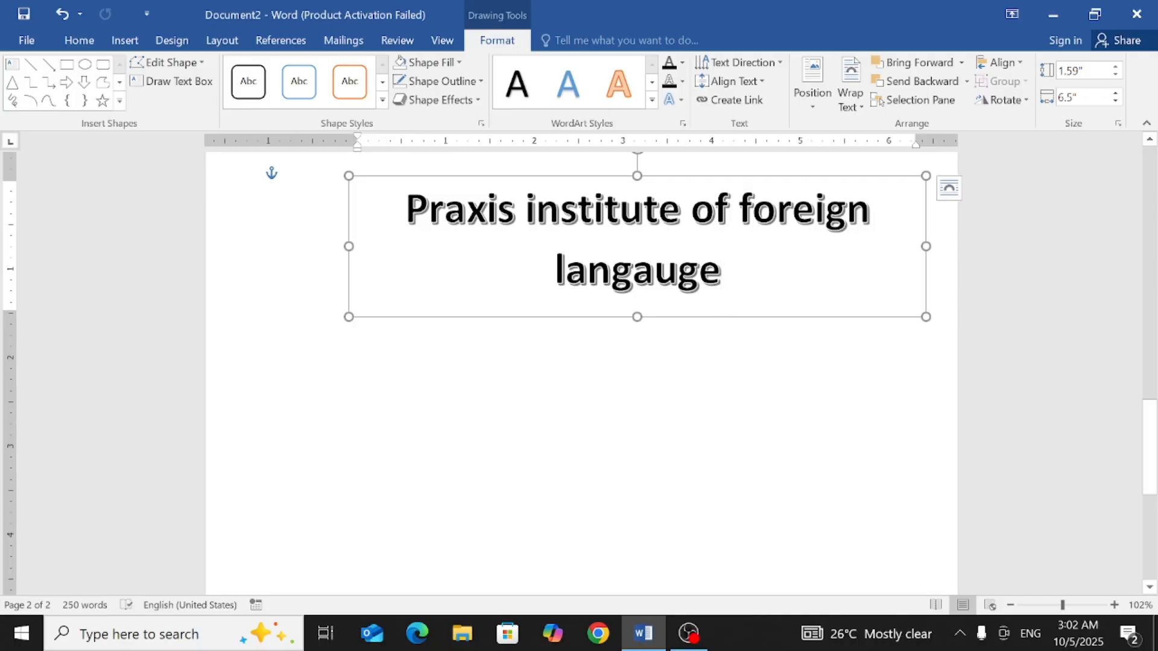
{"action": "left_click_drag", "start_coordinate": [703, 177], "coordinate": [646, 177]}
{"action": "left_click_drag", "start_coordinate": [644, 176], "coordinate": [655, 175]}
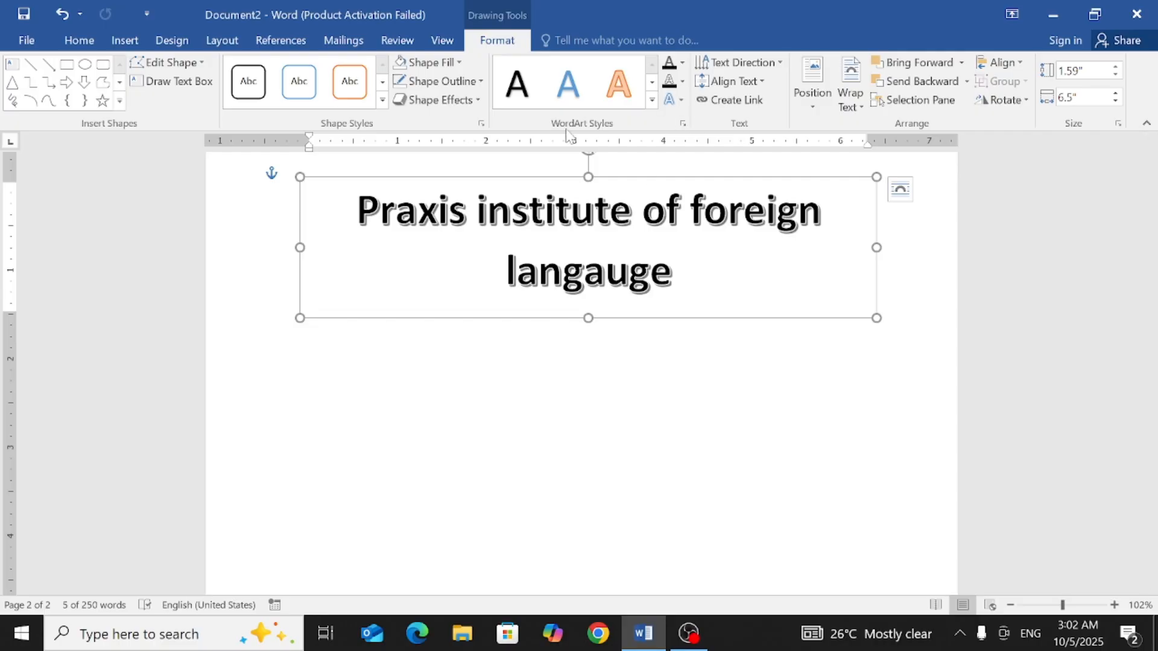
Correct the spelling of the last word in the WordArt title to "language"
{"action": "left_click", "coordinate": [652, 100]}
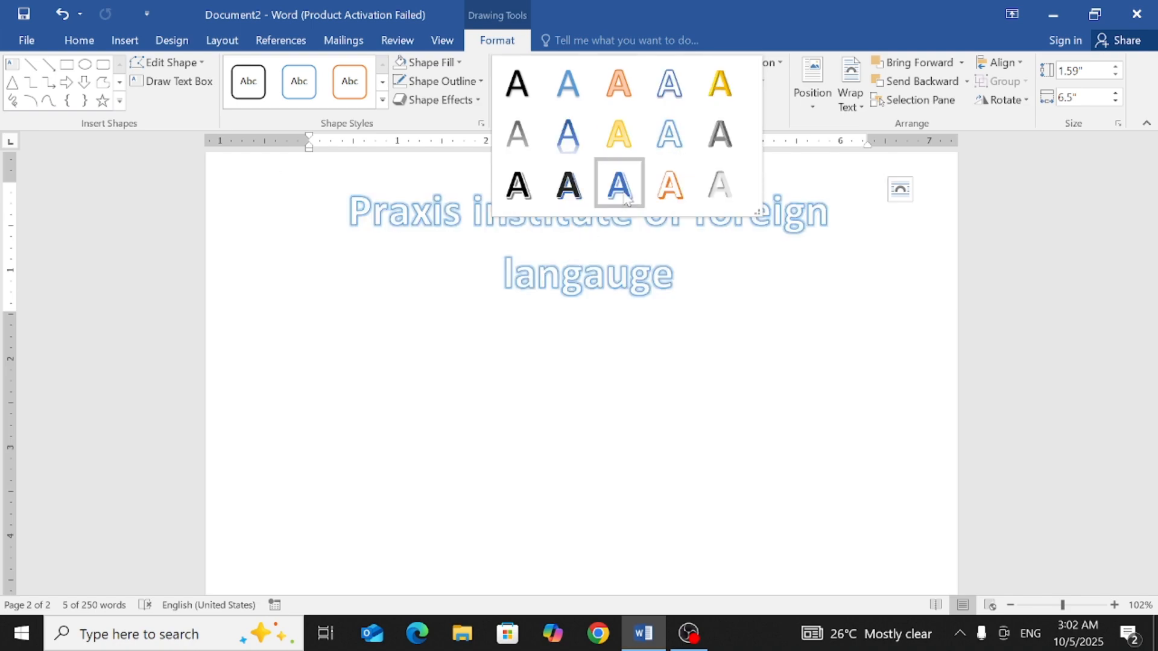
{"action": "left_click", "coordinate": [617, 279]}
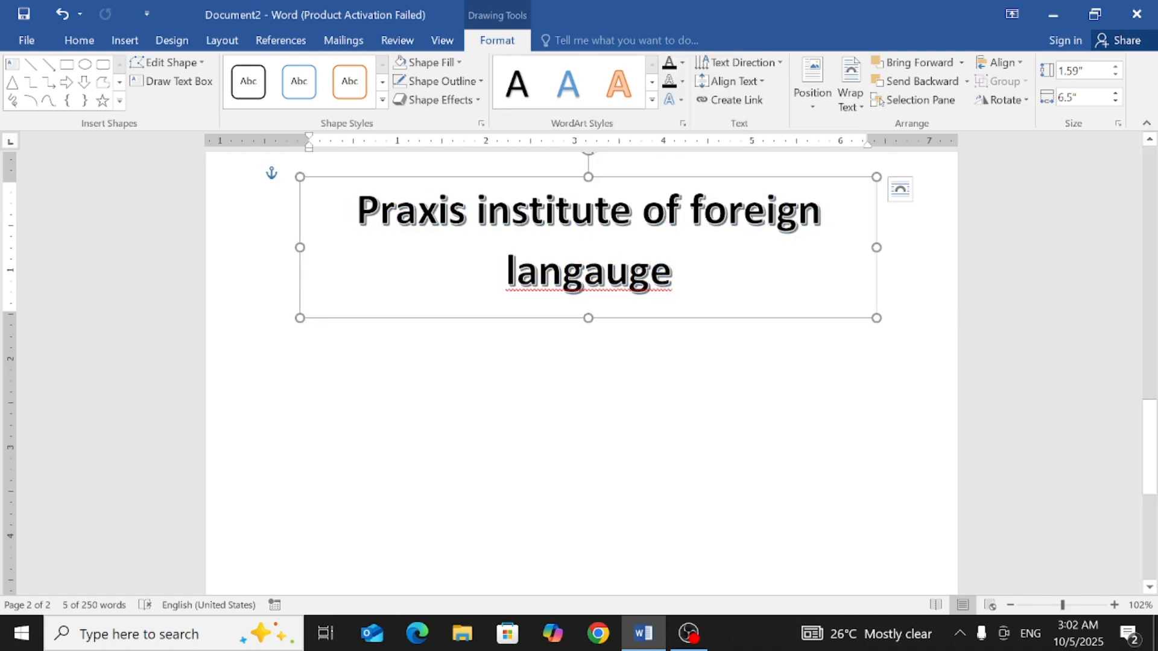
{"action": "key", "text": "BackSpace"}
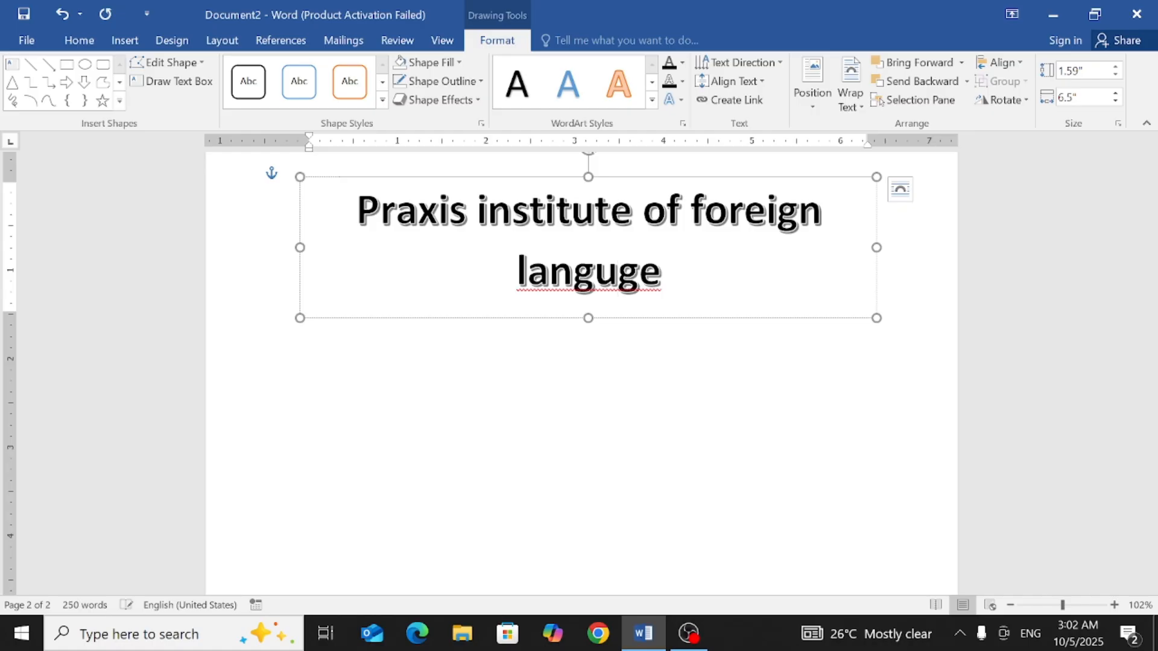
{"action": "type", "text": "a"}
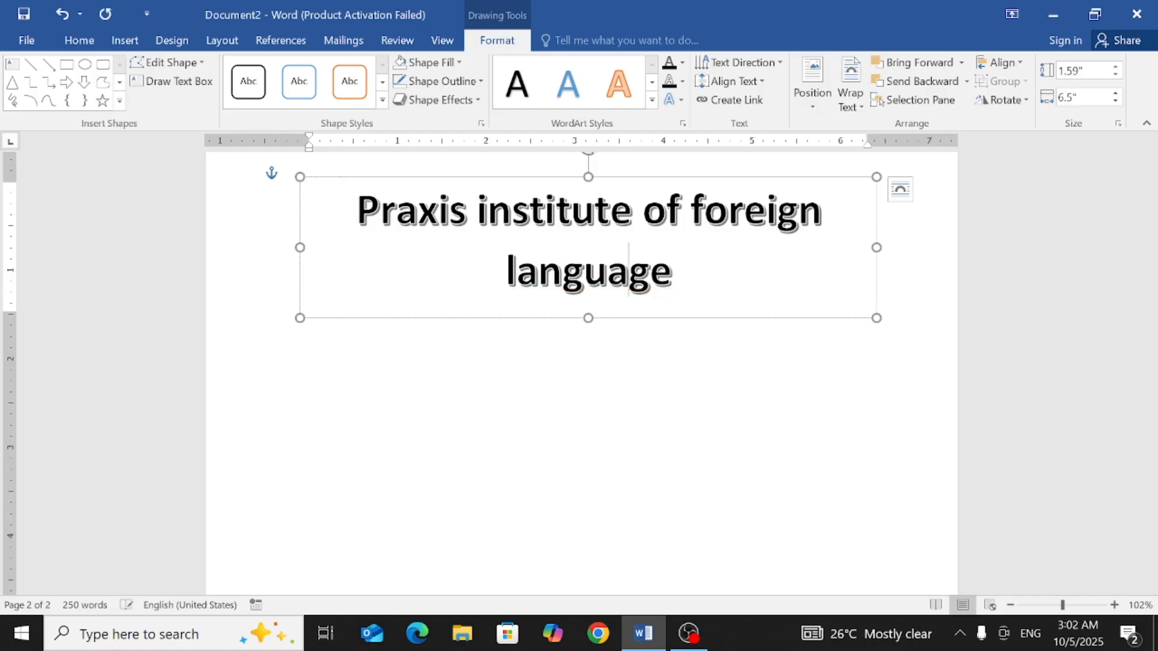
Preview the WordArt styles and the gradient text fills on the "Praxis institute of foreign language" title
{"action": "left_click", "coordinate": [673, 318]}
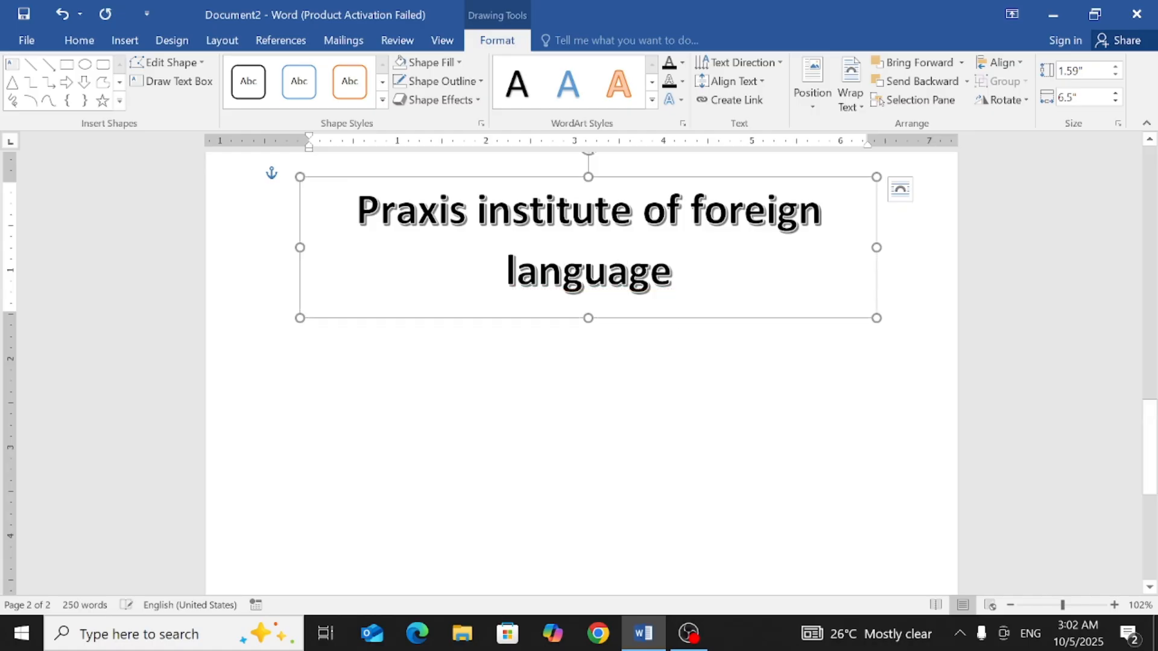
{"action": "left_click", "coordinate": [653, 100]}
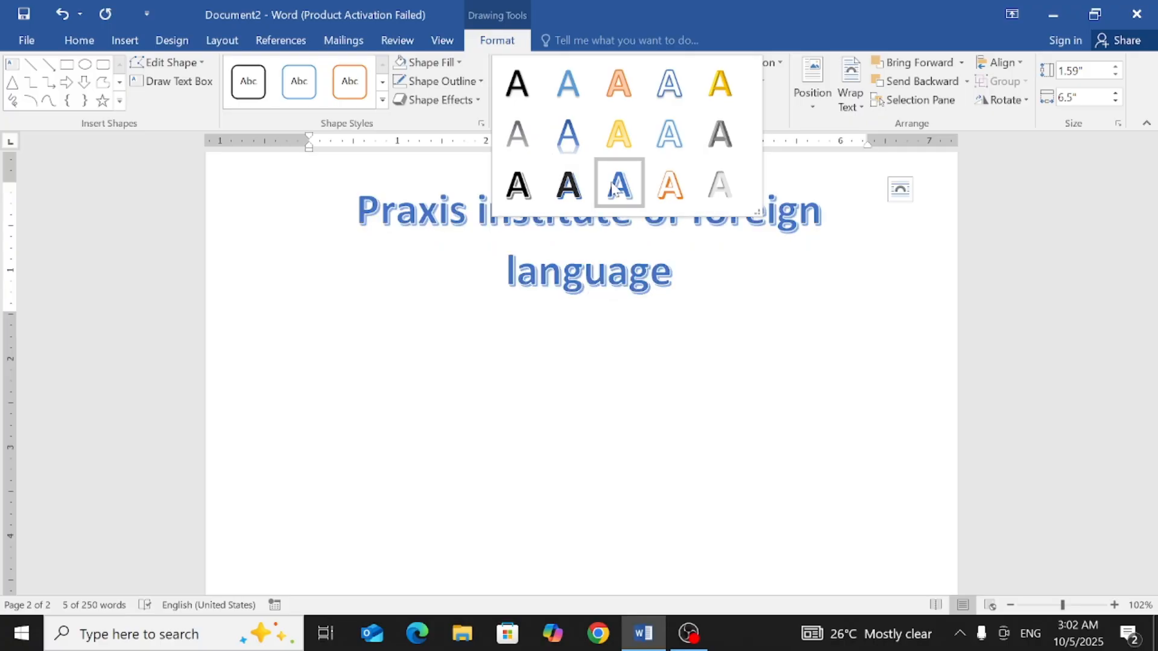
{"action": "left_click", "coordinate": [677, 246]}
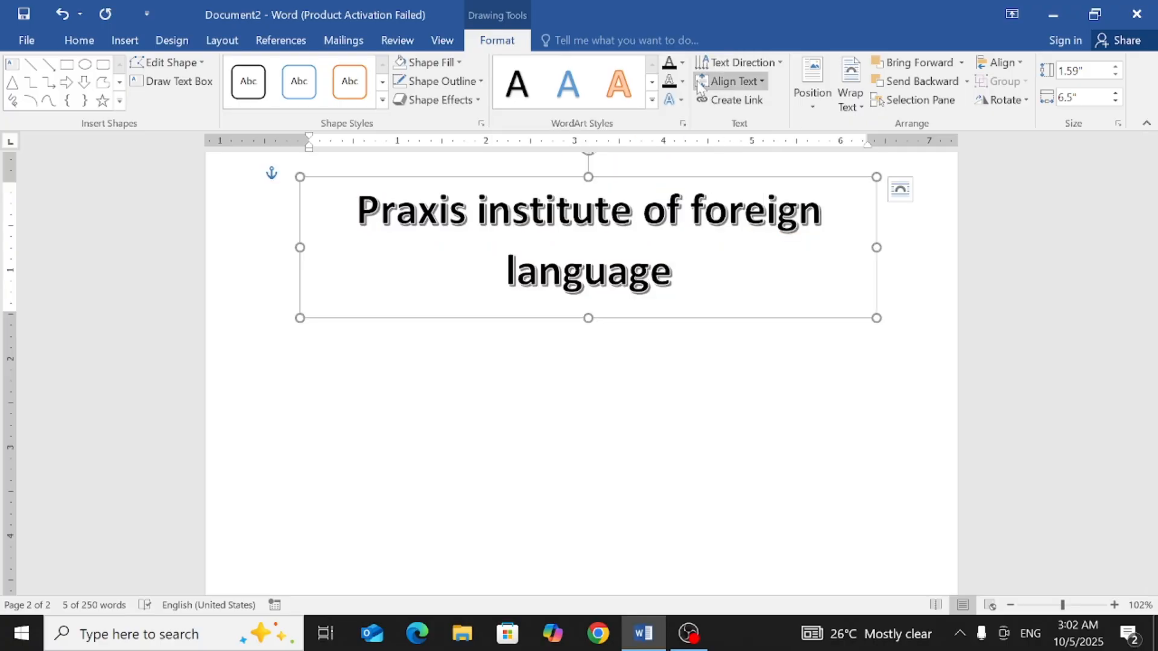
{"action": "left_click", "coordinate": [682, 63]}
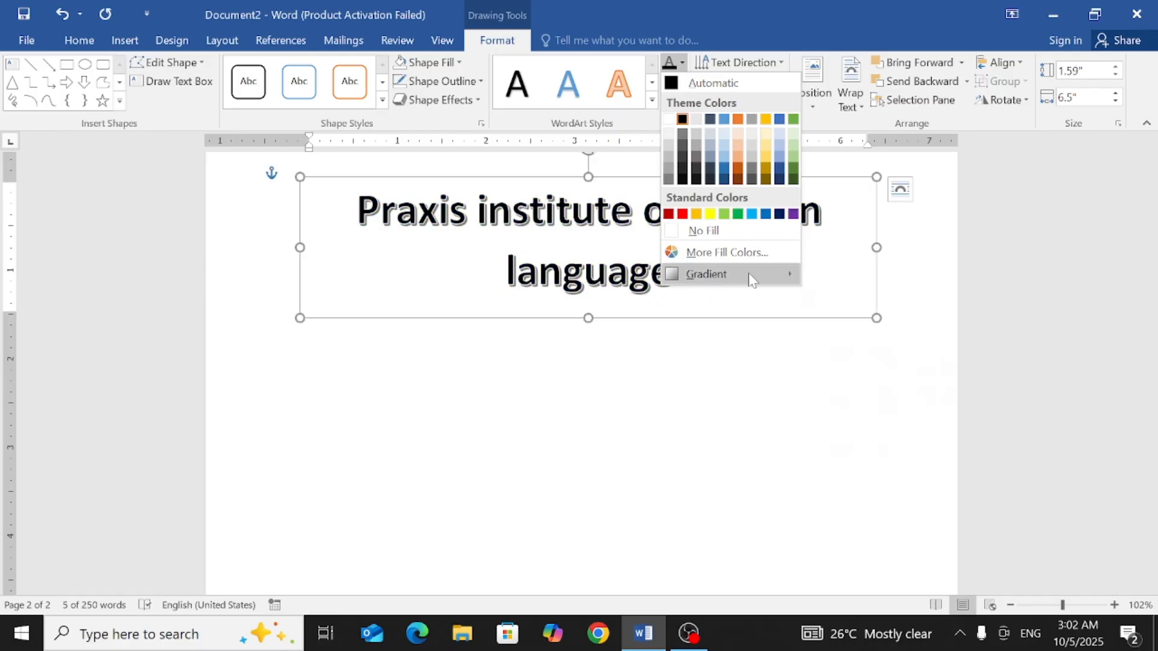
{"action": "mouse_move", "coordinate": [779, 272]}
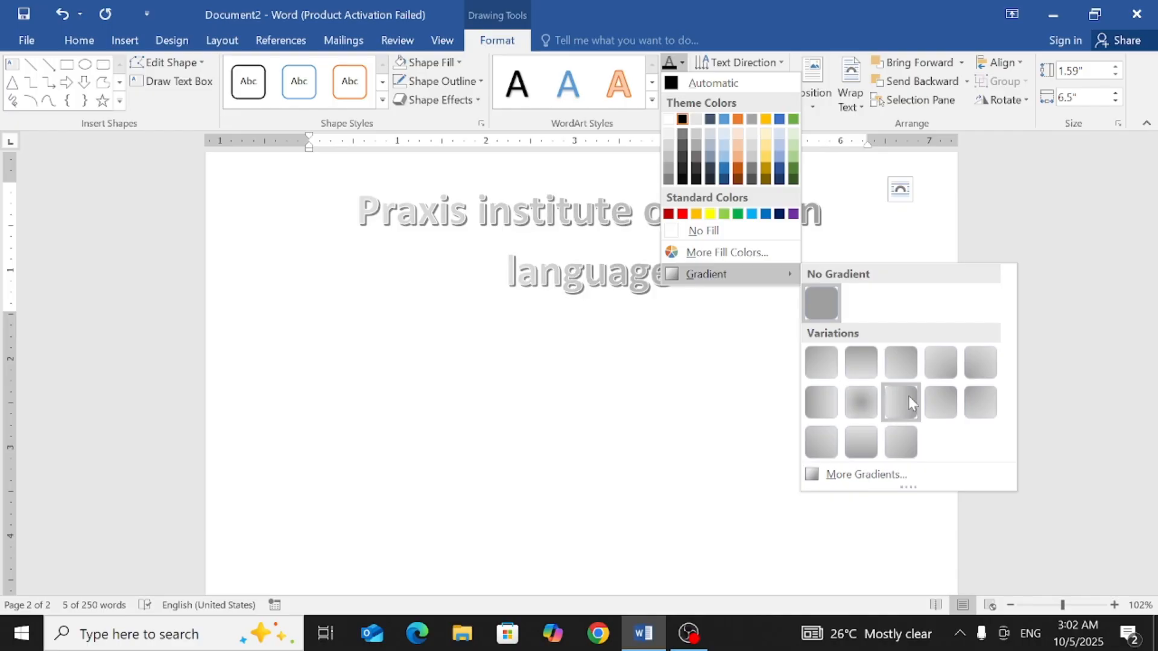
{"action": "left_click", "coordinate": [623, 290]}
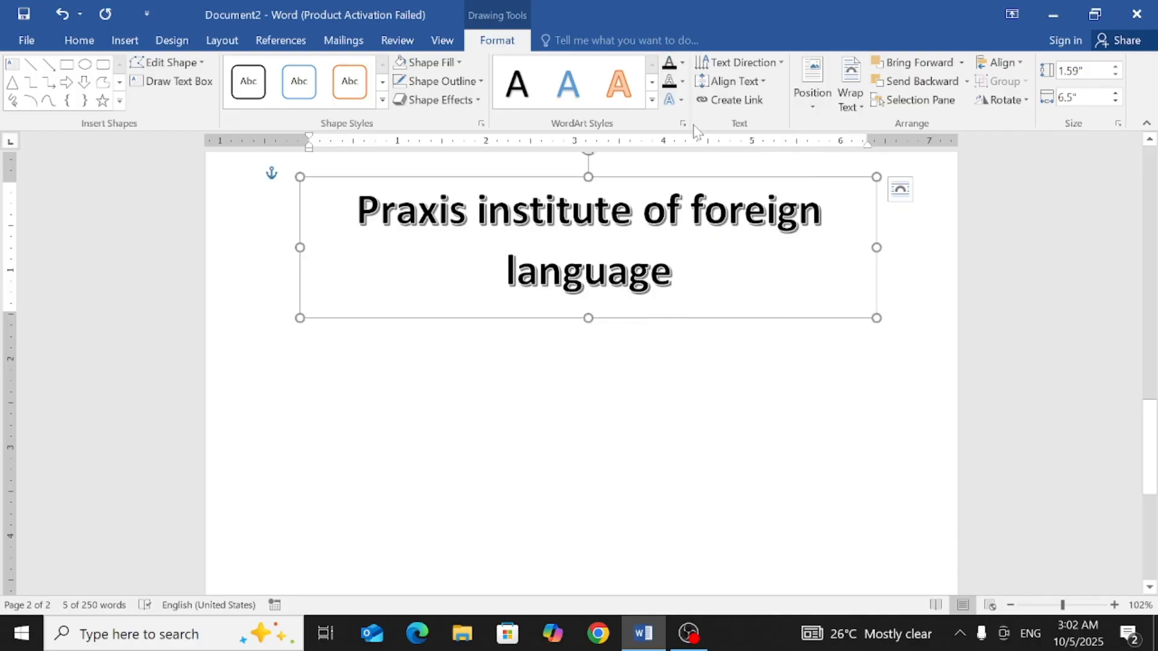
Set the text outline weight of the WordArt title to 1½ pt
{"action": "left_click", "coordinate": [684, 83]}
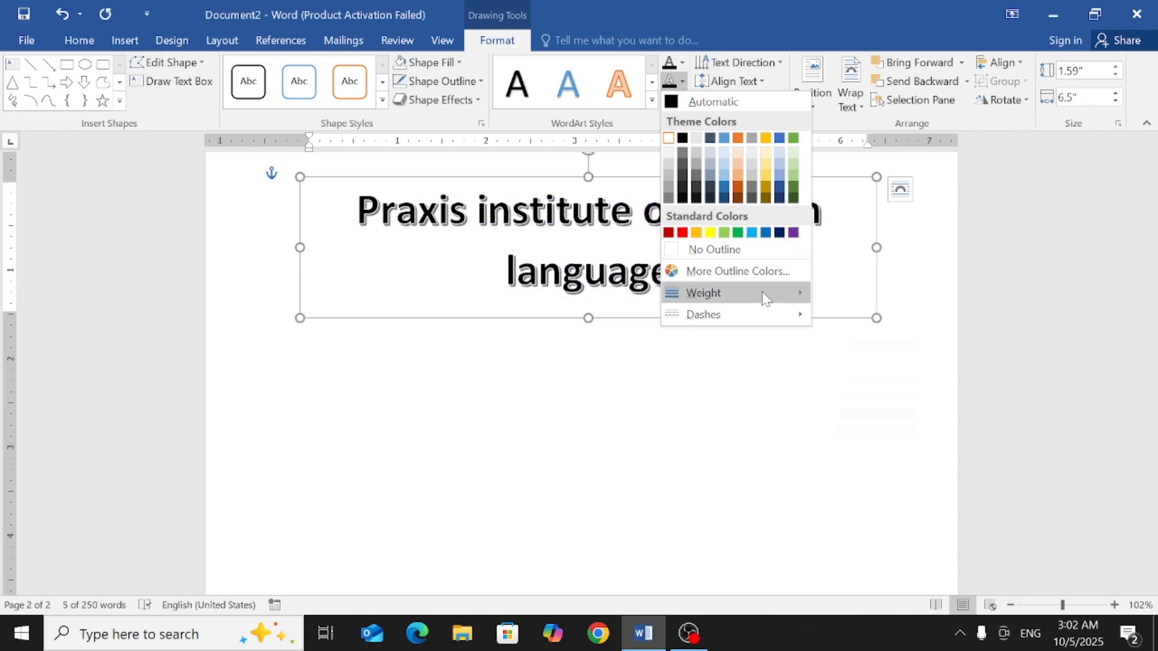
{"action": "mouse_move", "coordinate": [766, 295]}
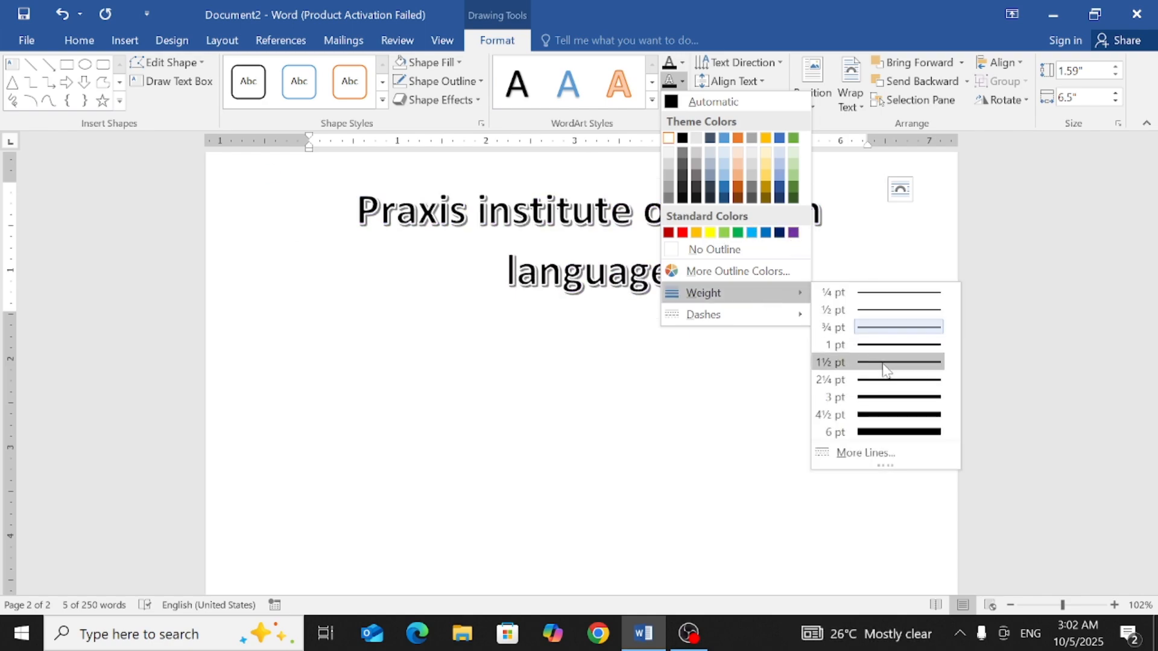
{"action": "left_click", "coordinate": [882, 363]}
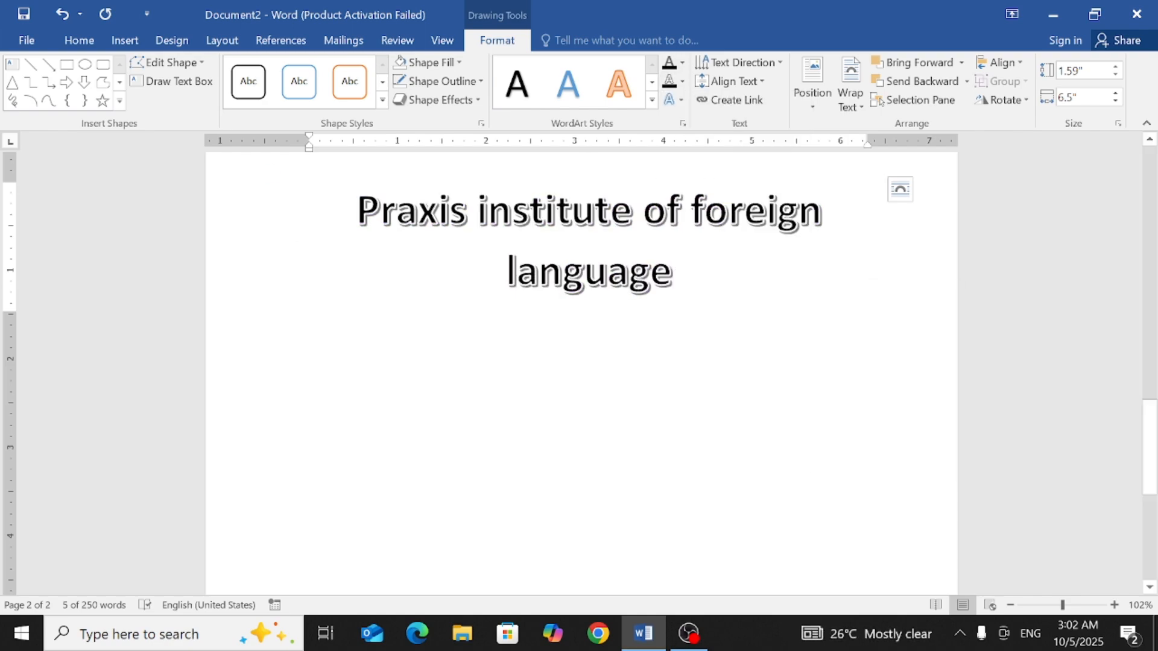
Check the dash styles for the WordArt title's text outline and set its outline weight to ¾ pt
{"action": "left_click", "coordinate": [682, 84]}
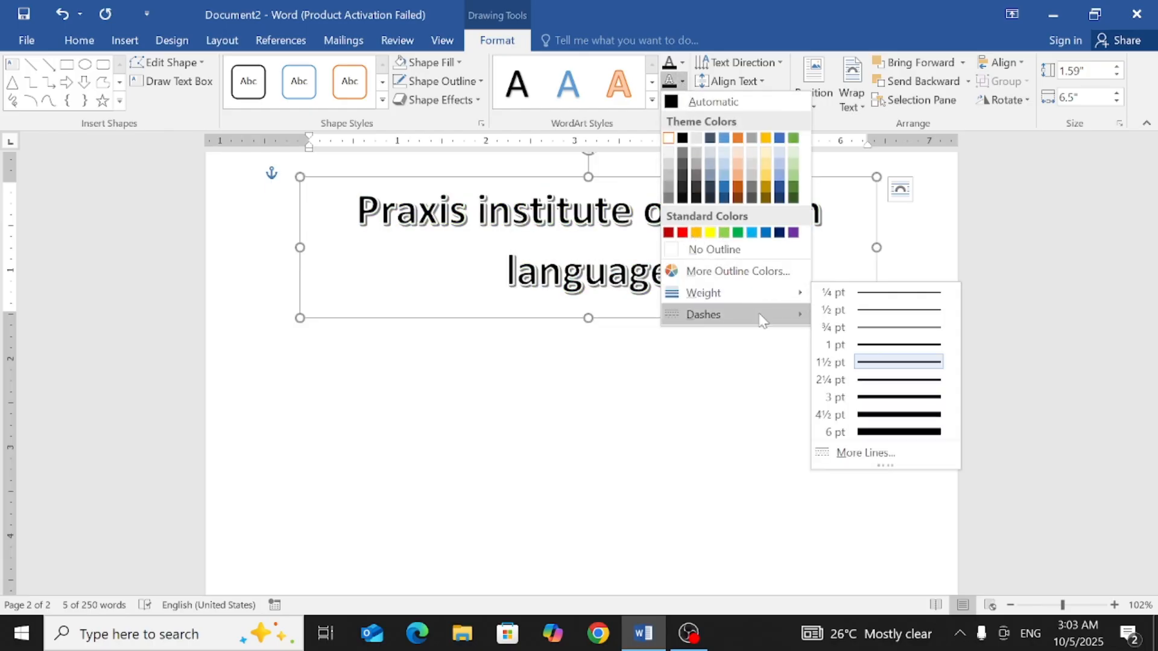
{"action": "mouse_move", "coordinate": [763, 320]}
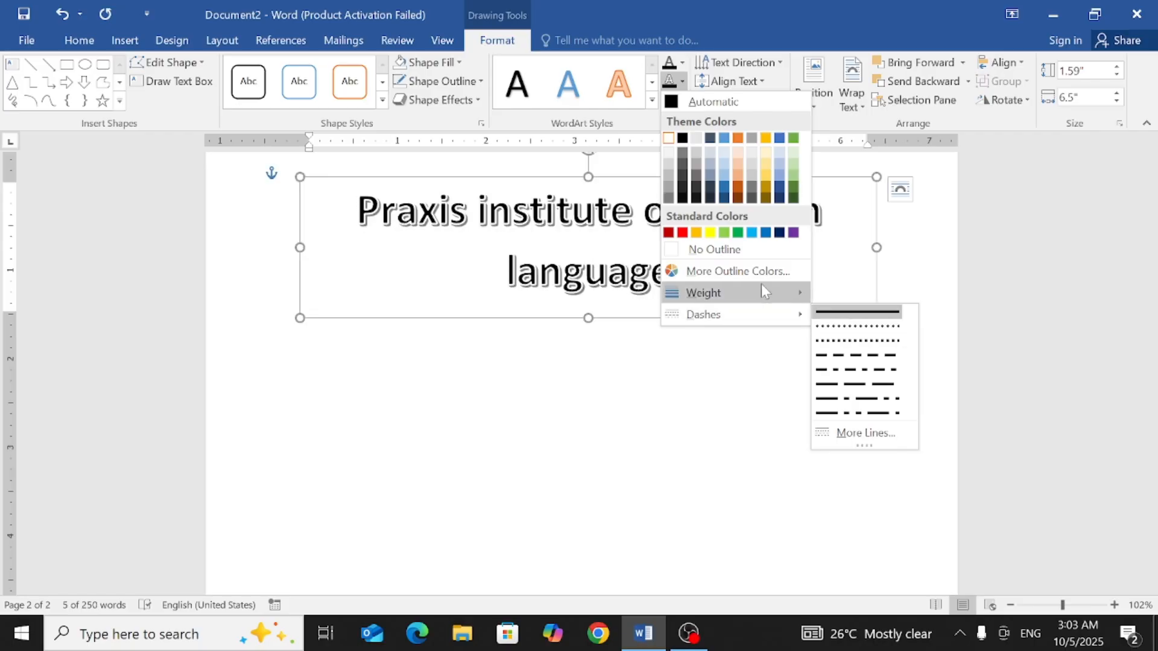
{"action": "left_click", "coordinate": [625, 290]}
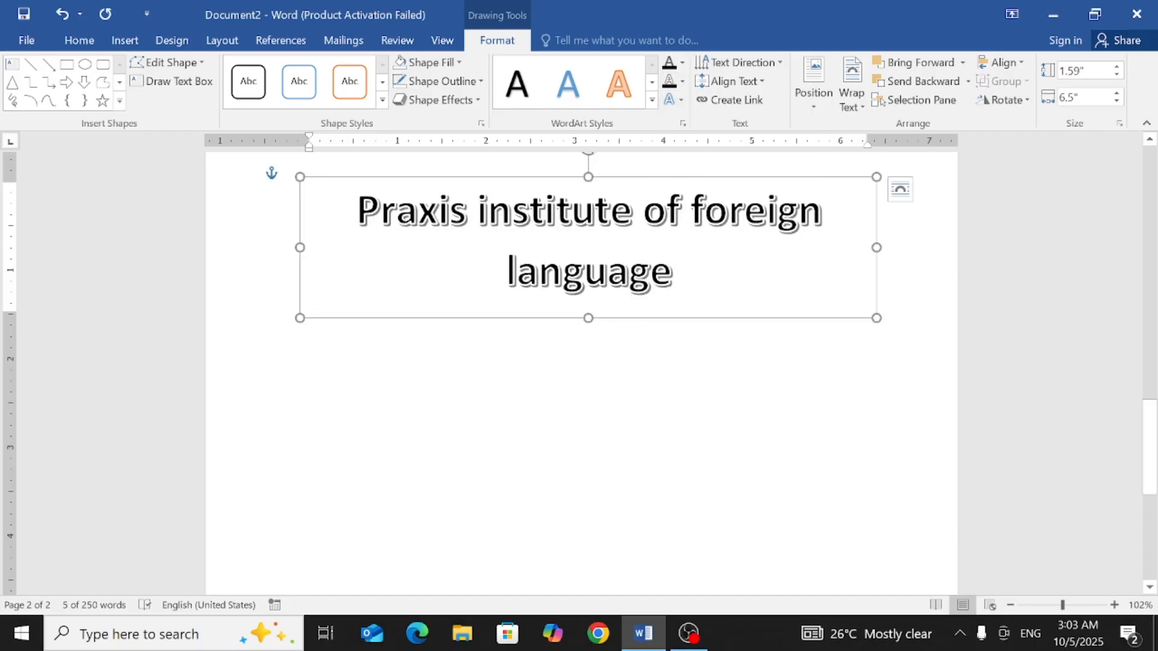
{"action": "left_click", "coordinate": [683, 82]}
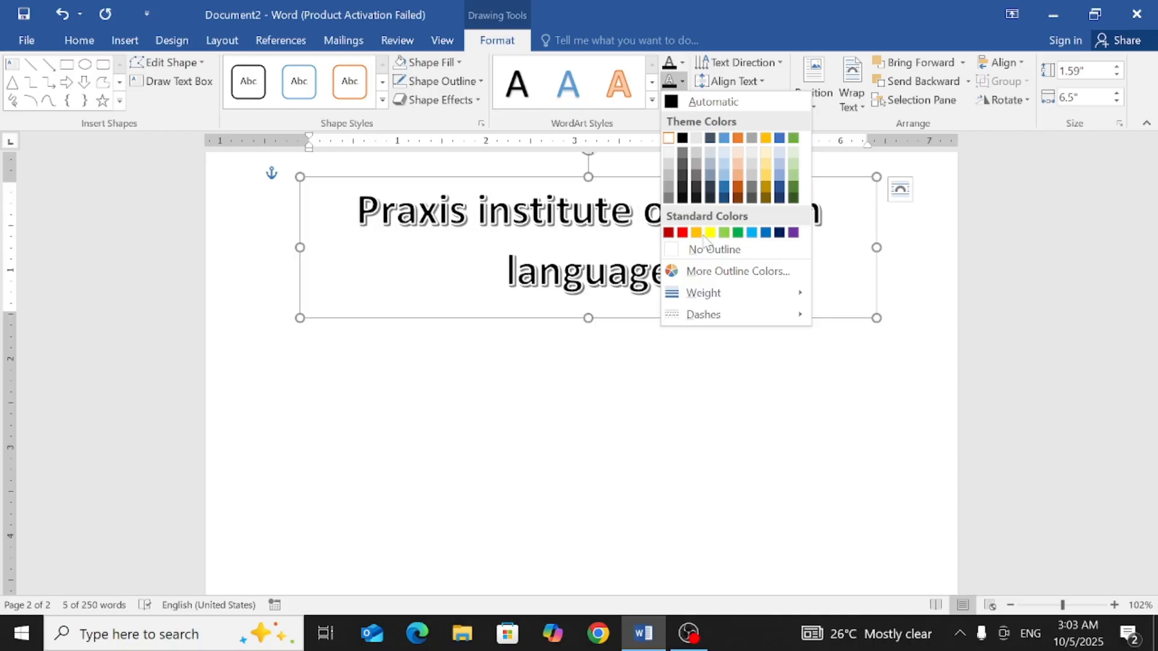
{"action": "left_click", "coordinate": [908, 320]}
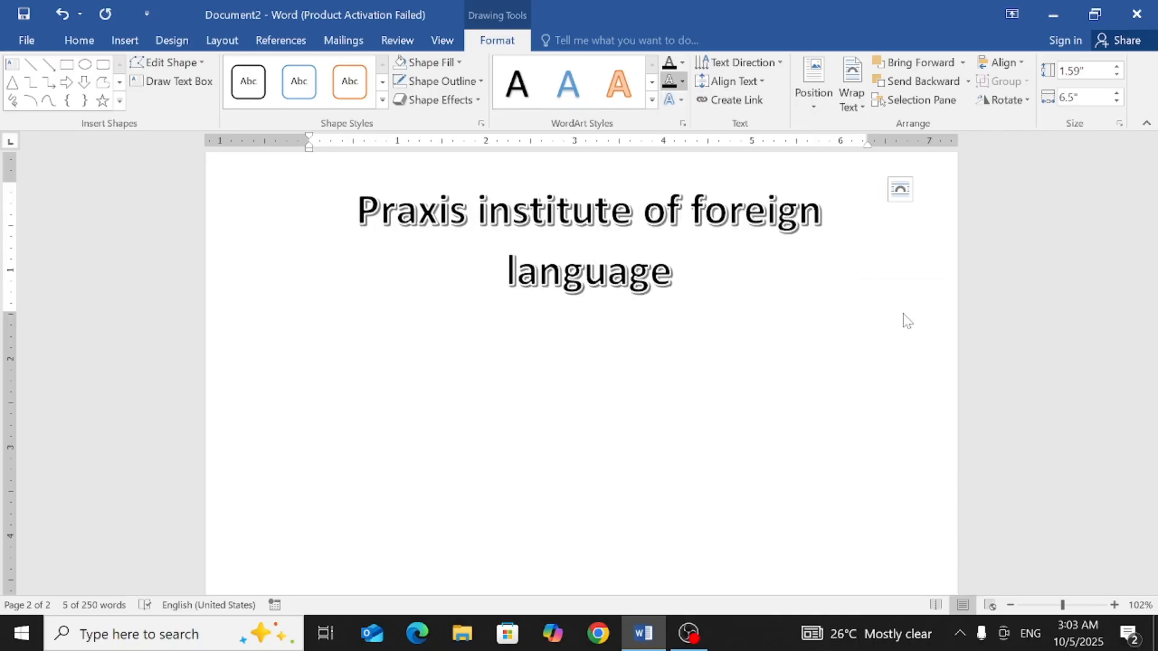
Preview the shadow, reflection, glow, bevel and 3-D rotation text effects on the WordArt title
{"action": "left_click", "coordinate": [682, 101]}
{"action": "mouse_move", "coordinate": [697, 132]}
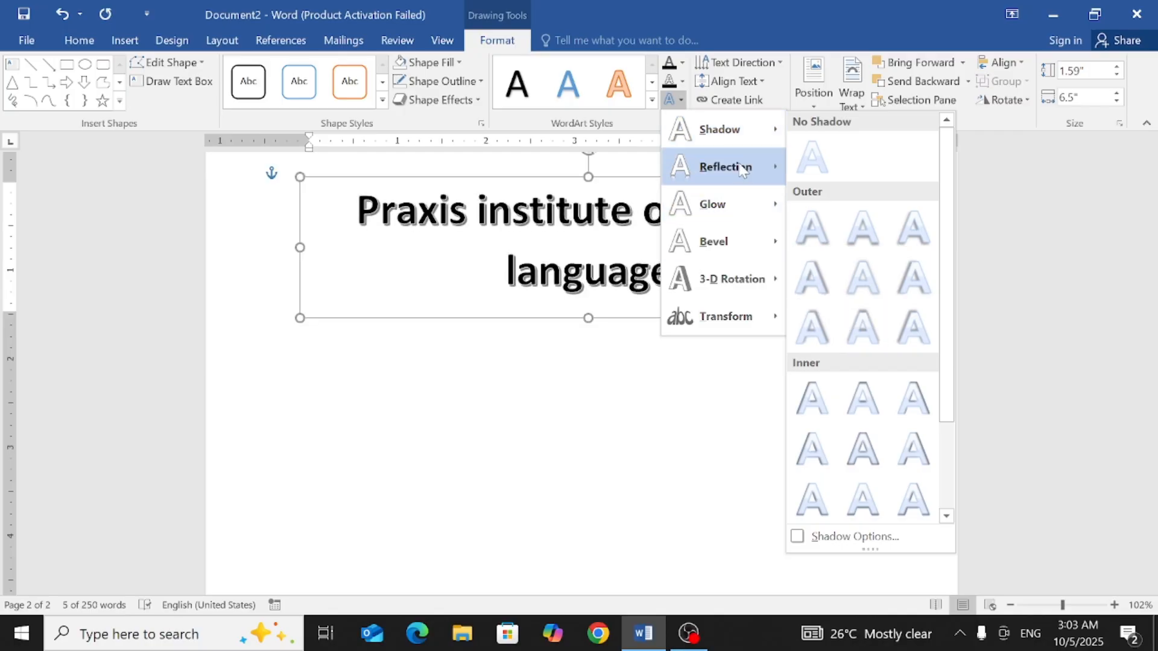
{"action": "mouse_move", "coordinate": [754, 170]}
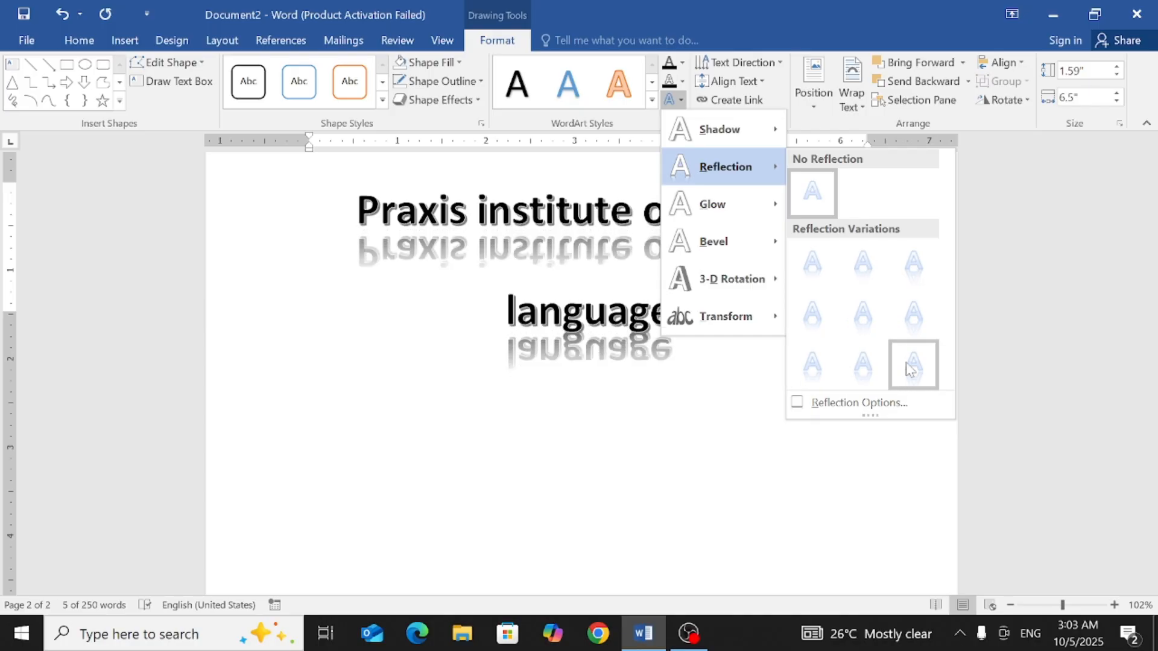
{"action": "mouse_move", "coordinate": [766, 202]}
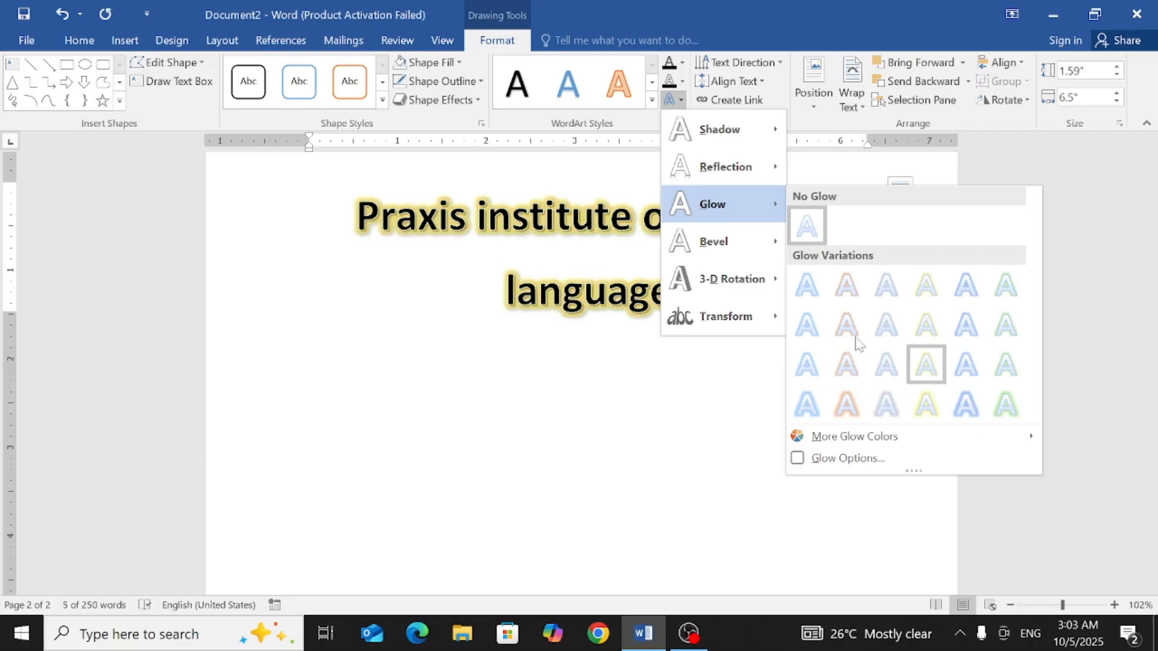
{"action": "mouse_move", "coordinate": [752, 256]}
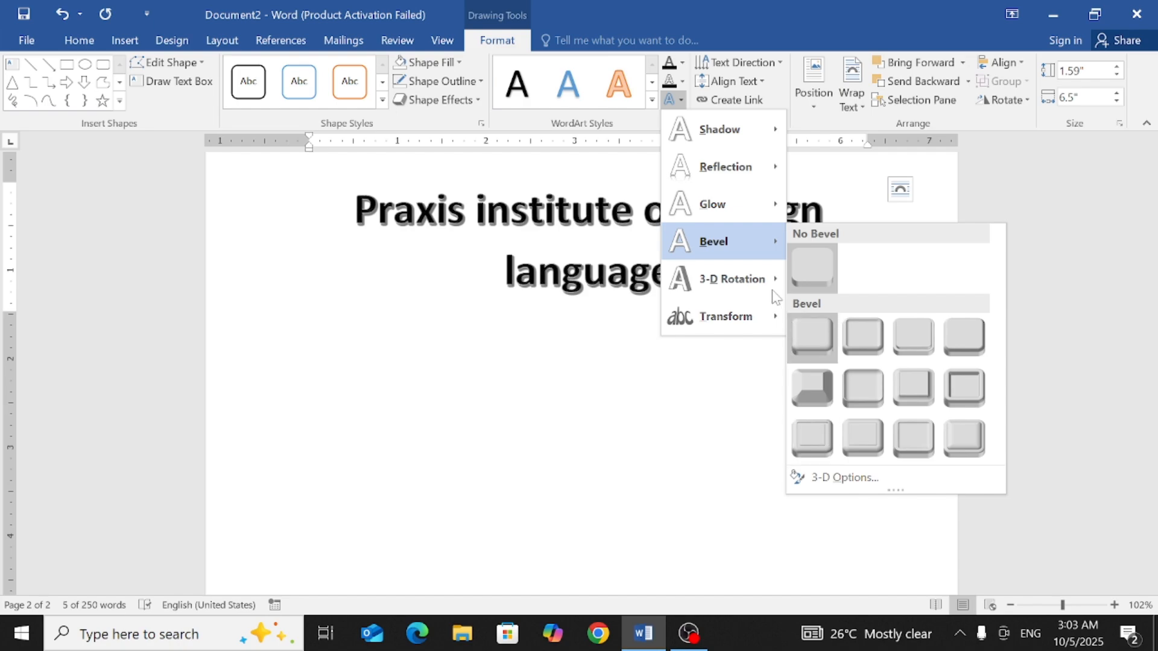
{"action": "mouse_move", "coordinate": [784, 292]}
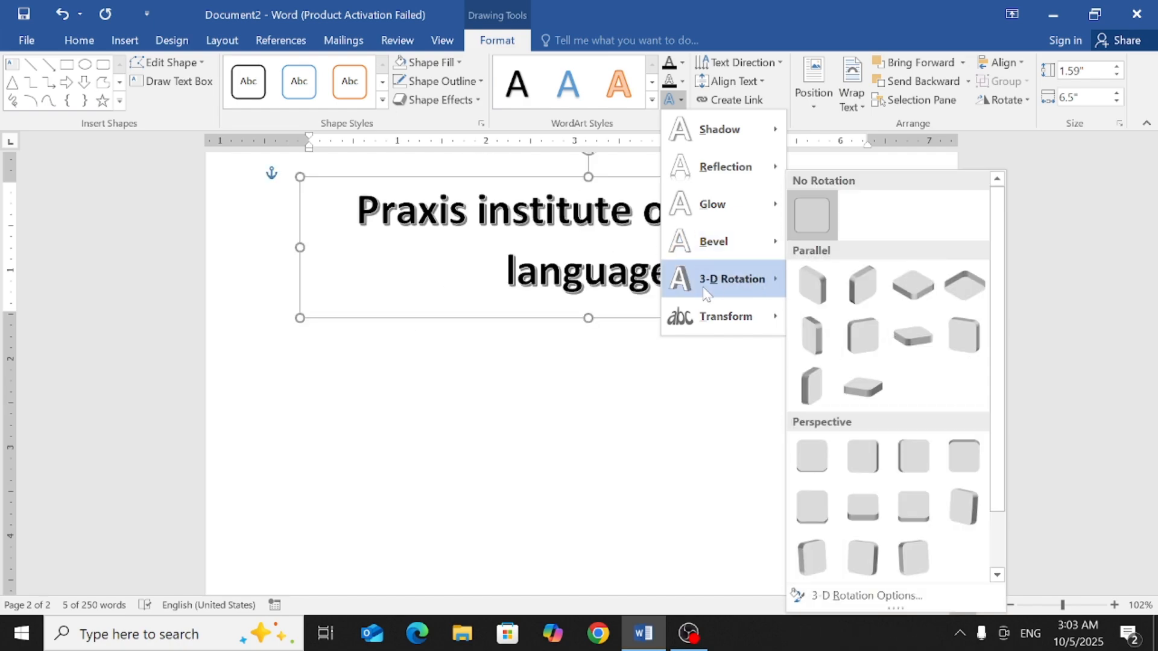
Apply the upward arch follow-path transform to the WordArt title and stretch its frame downward to a height of about 5.17"
{"action": "mouse_move", "coordinate": [697, 331]}
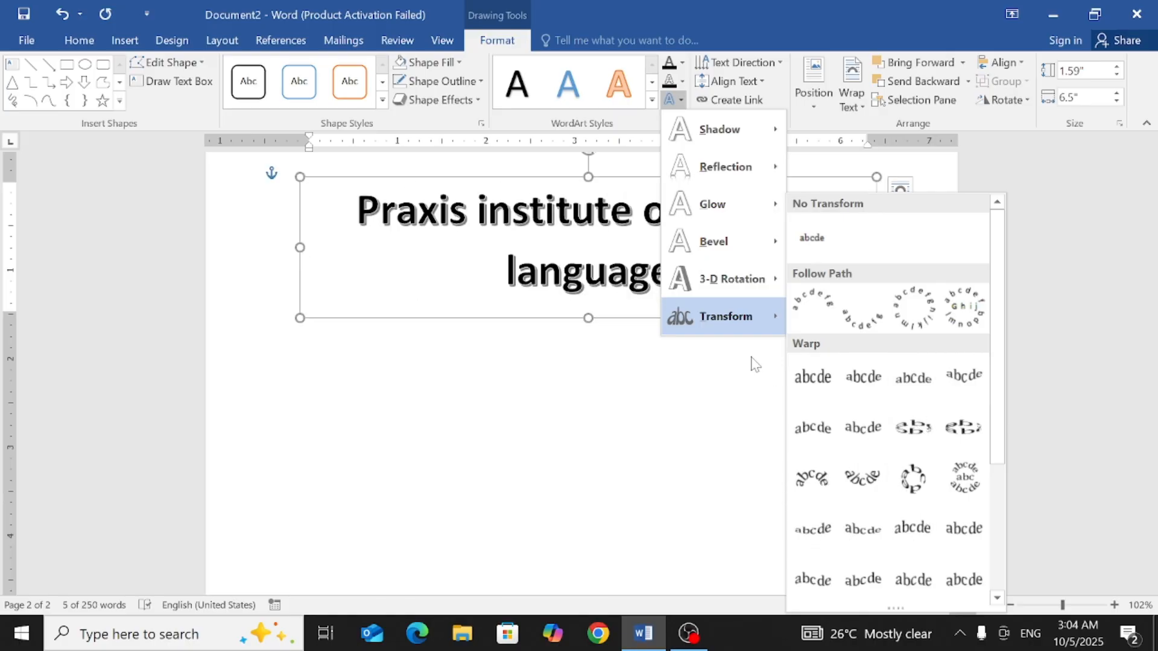
{"action": "left_click", "coordinate": [814, 308]}
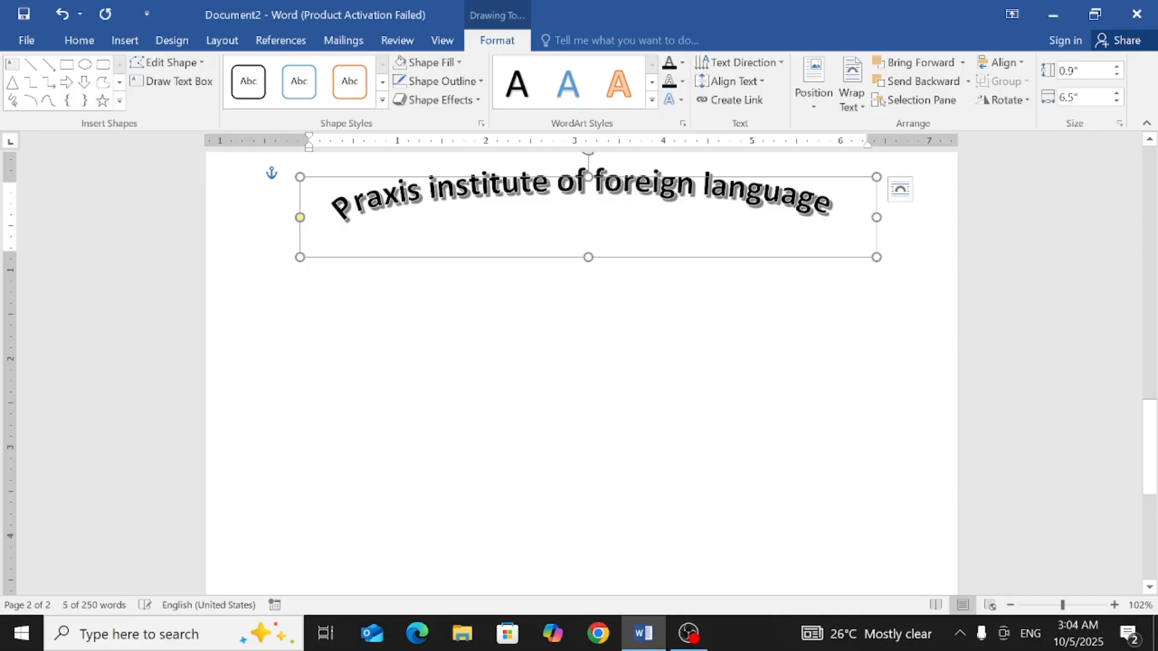
{"action": "left_click_drag", "start_coordinate": [589, 257], "coordinate": [584, 592]}
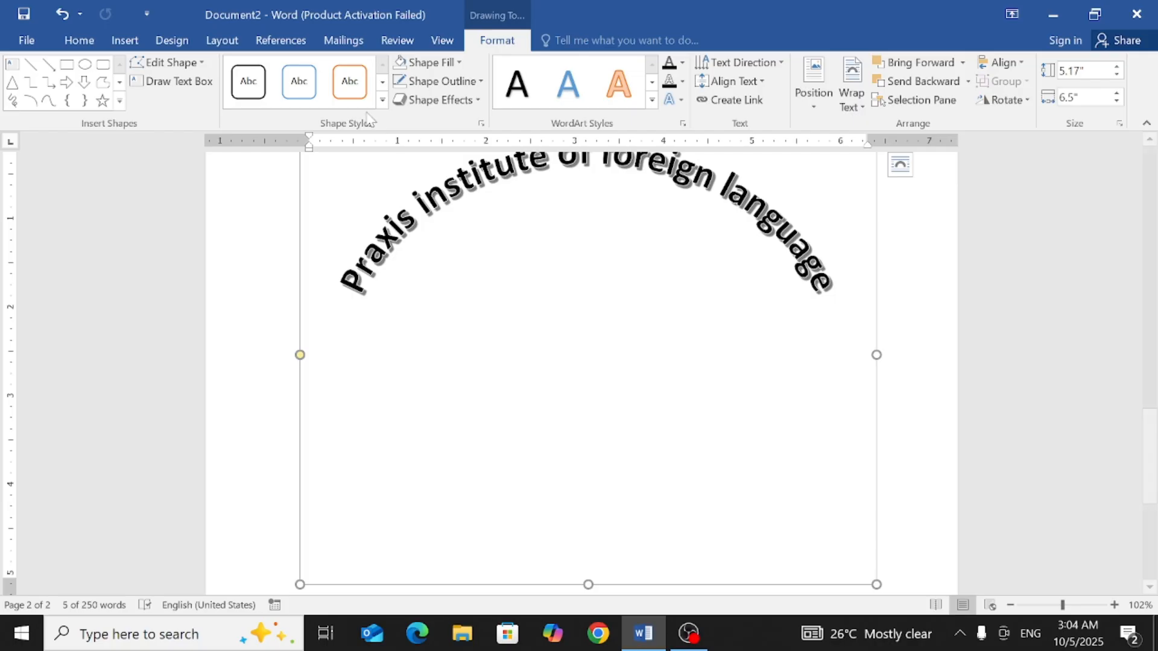
Display the Insert commands
{"action": "left_click", "coordinate": [127, 41]}
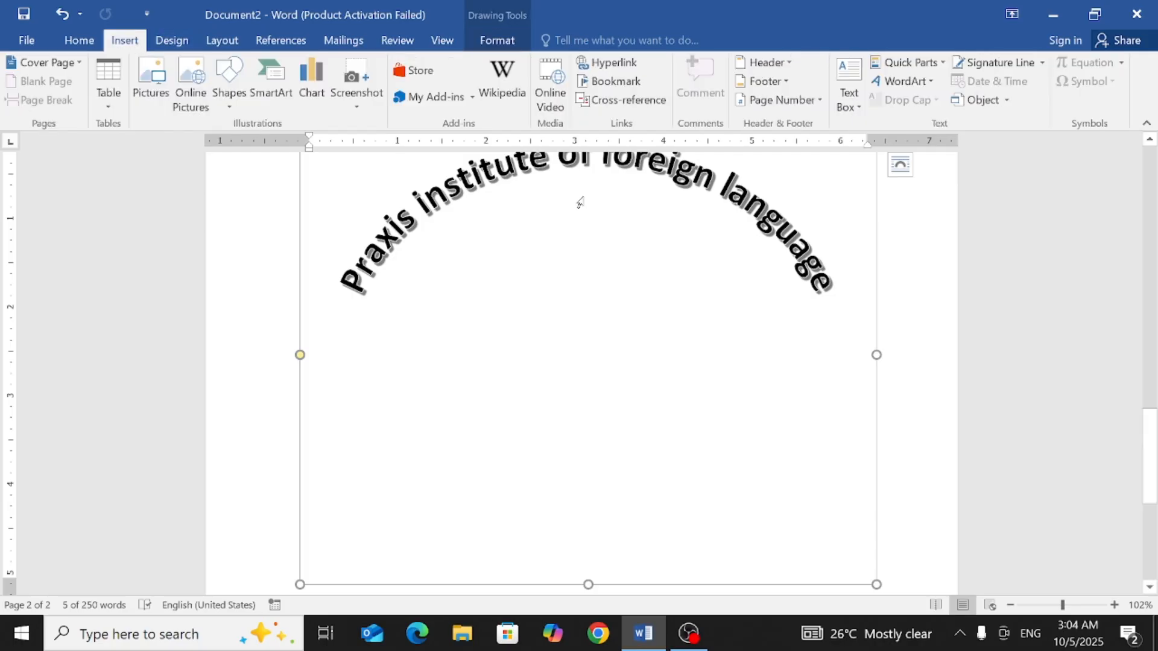